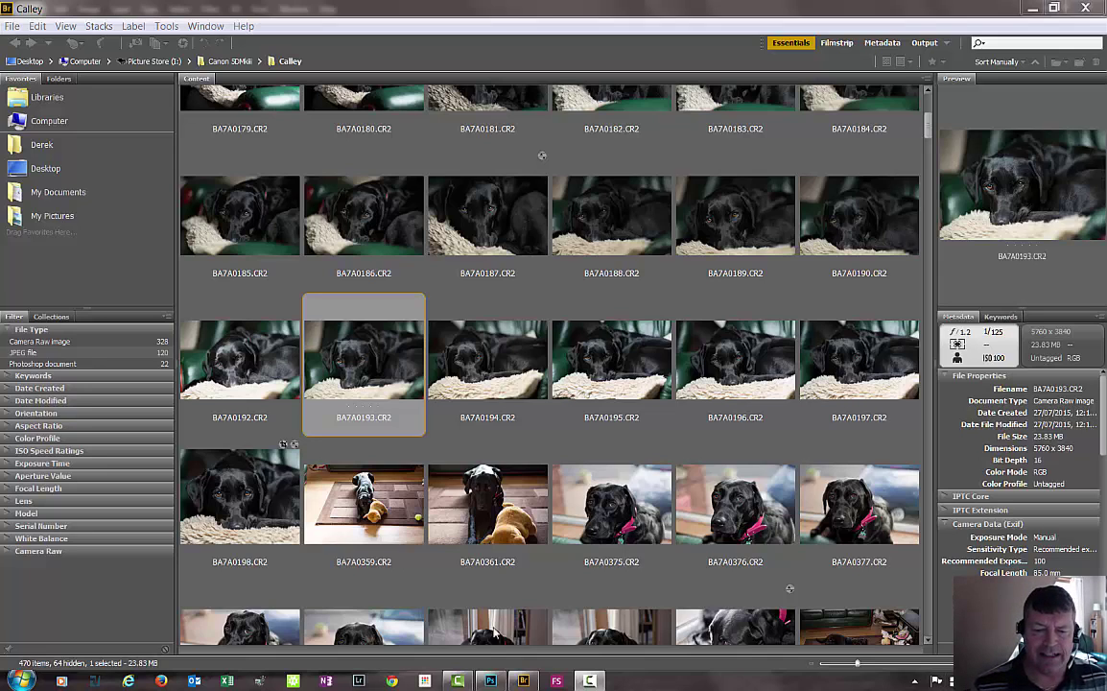
# - Open BA7A0193.CR2 in Camera Raw, inspect both of the dog's eyes up close, then fit the photo to view
pyautogui.moveTo(594, 680)
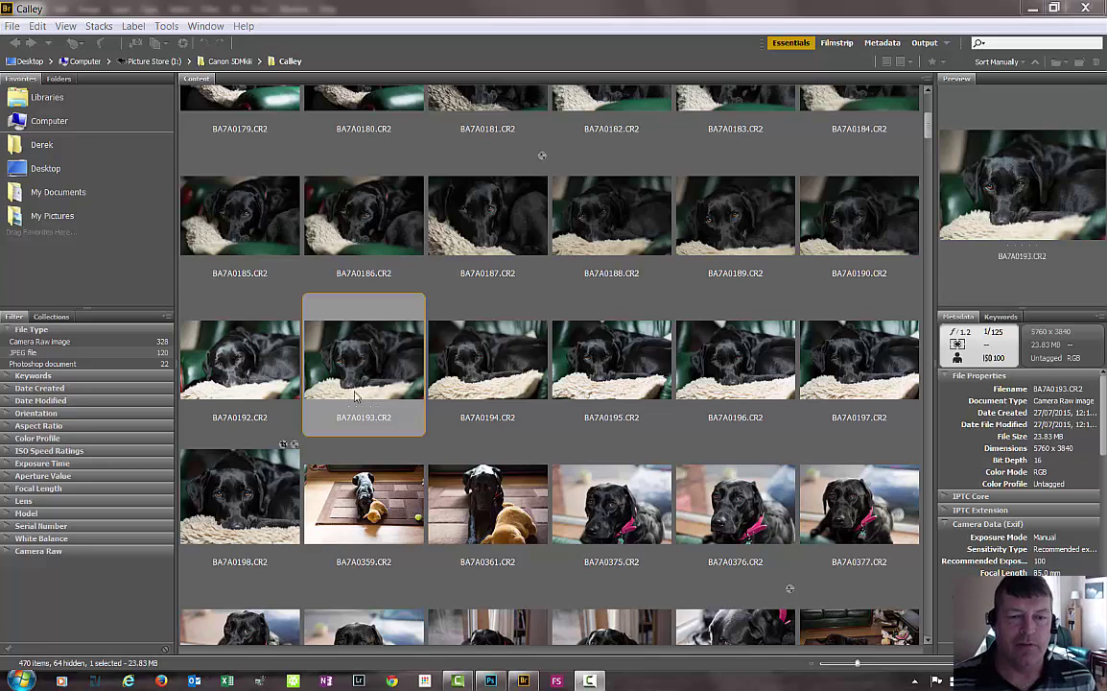
pyautogui.doubleClick(362, 360)
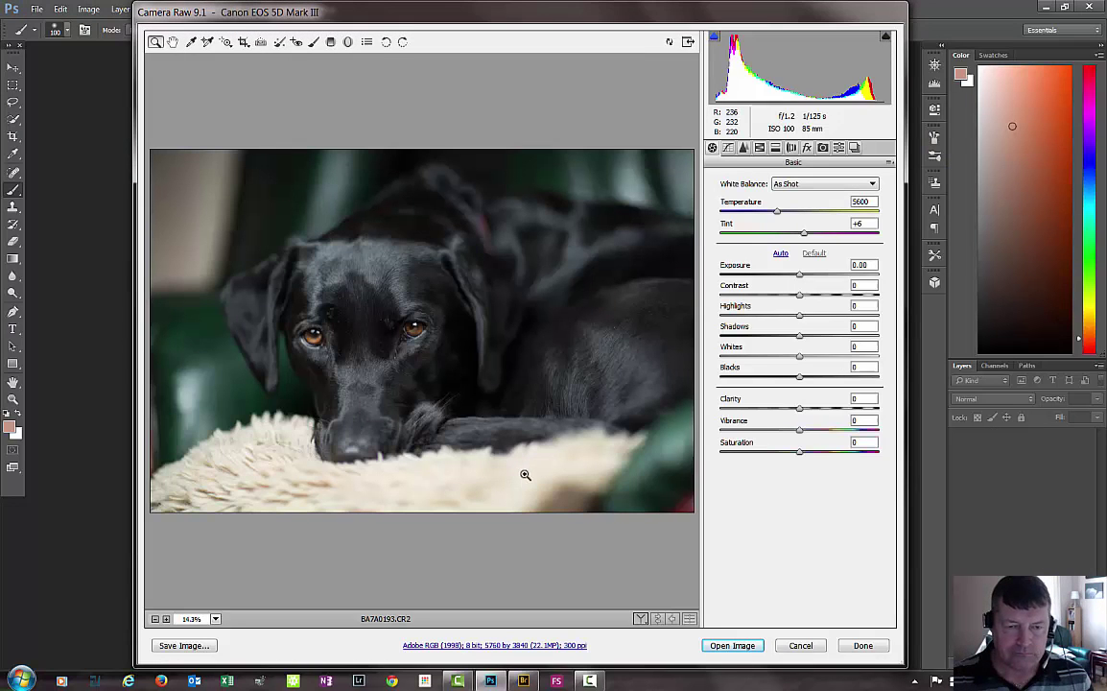
pyautogui.click(354, 318)
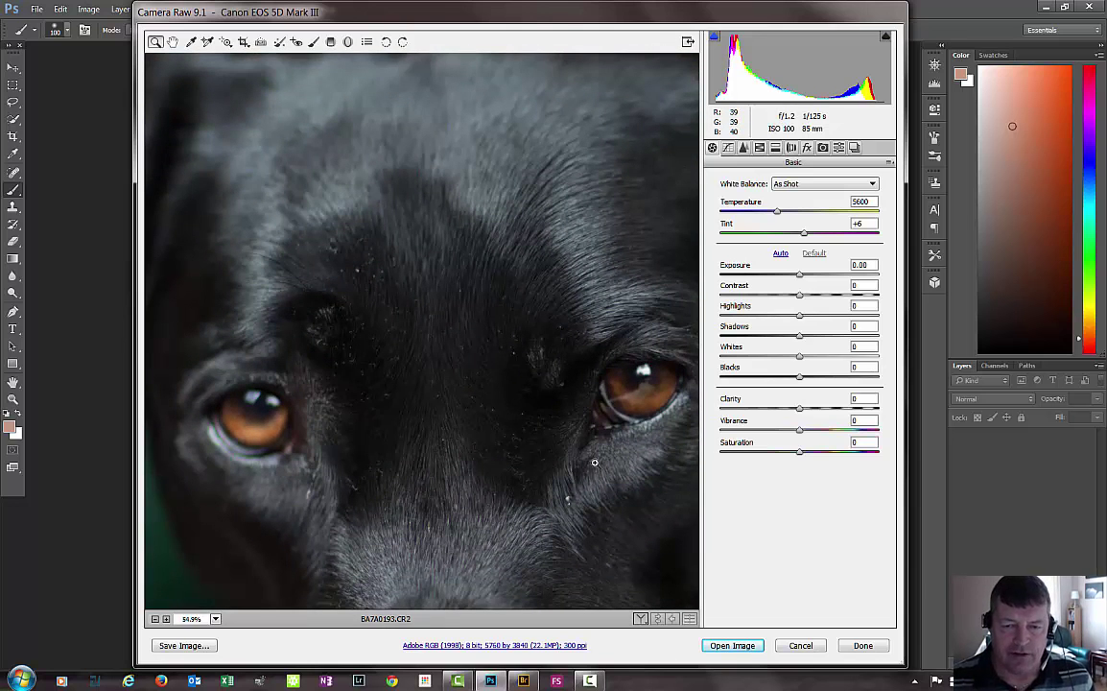
pyautogui.moveTo(551, 420); pyautogui.dragTo(444, 307)
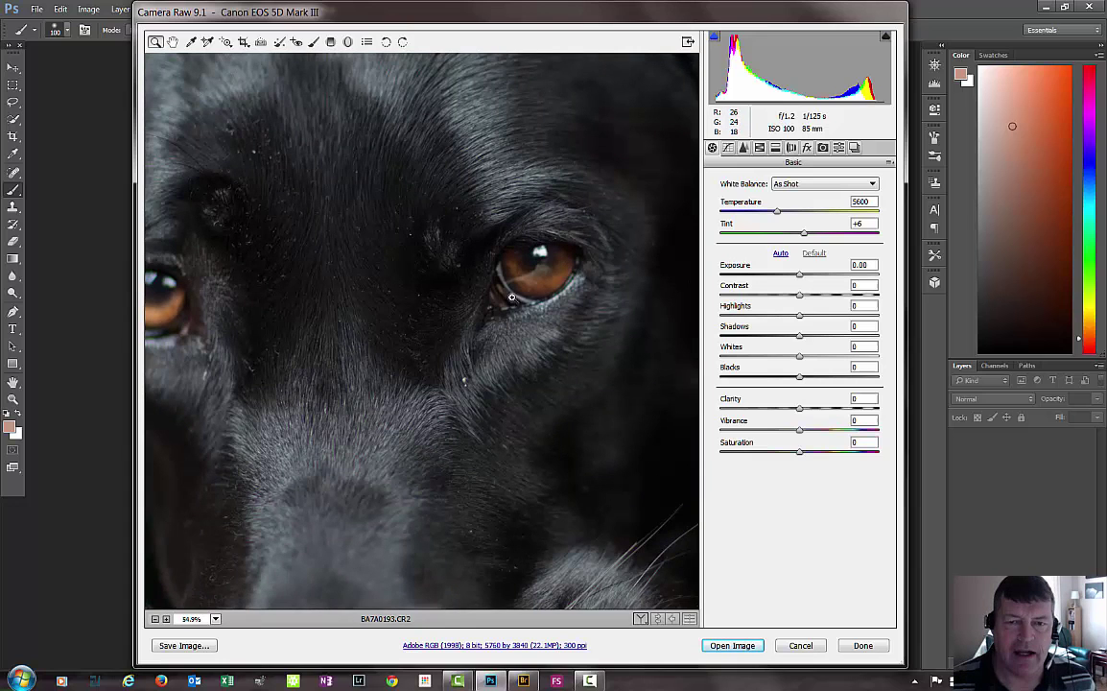
pyautogui.moveTo(282, 292); pyautogui.dragTo(469, 323)
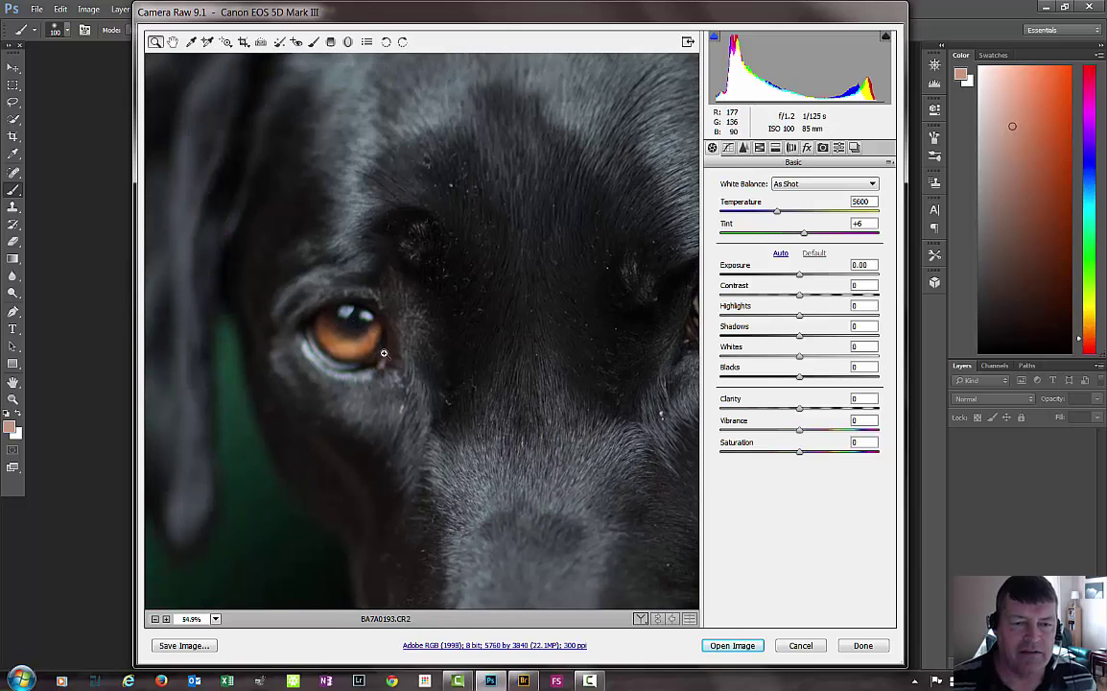
pyautogui.doubleClick(172, 42)
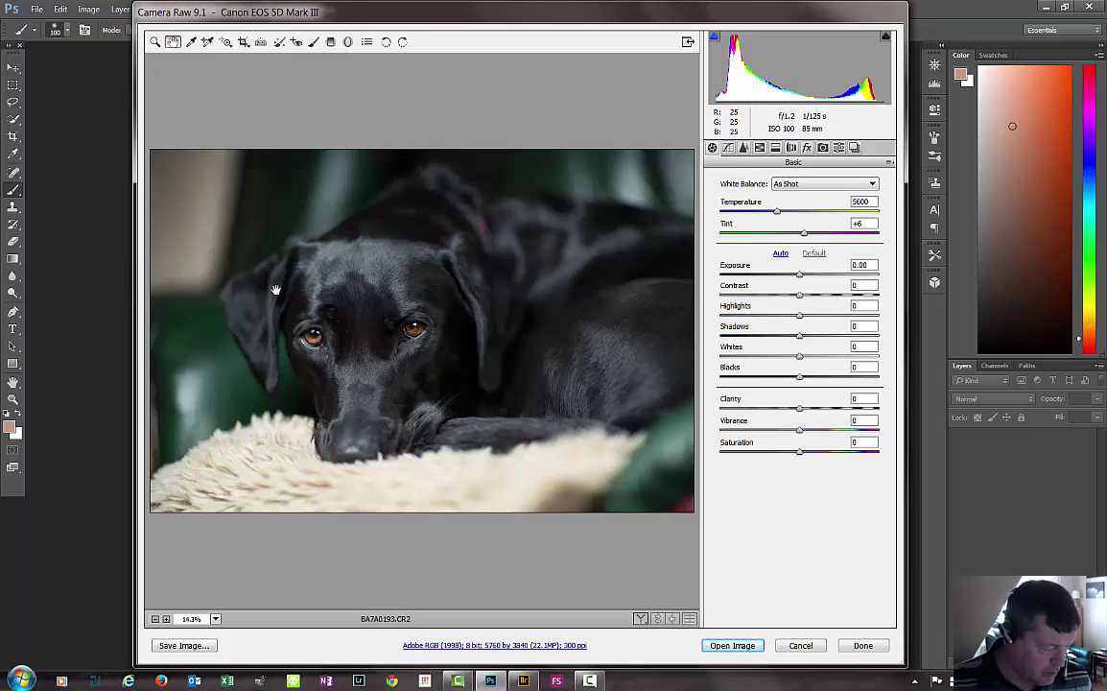
pyautogui.press('z')
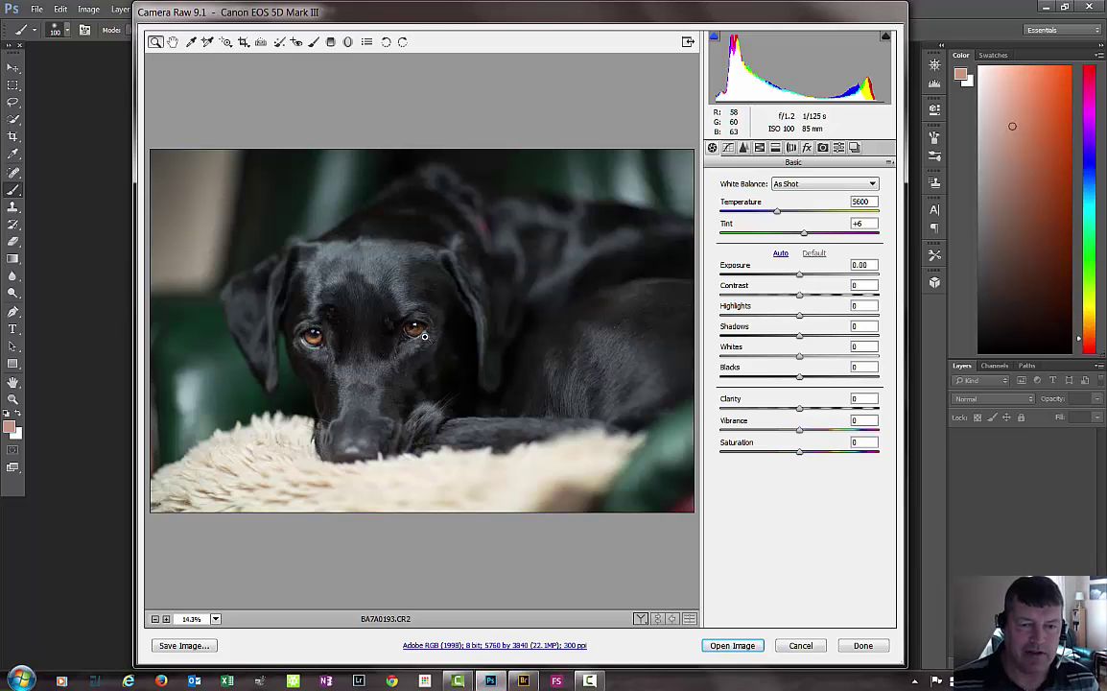
pyautogui.moveTo(414, 328); pyautogui.dragTo(502, 484)
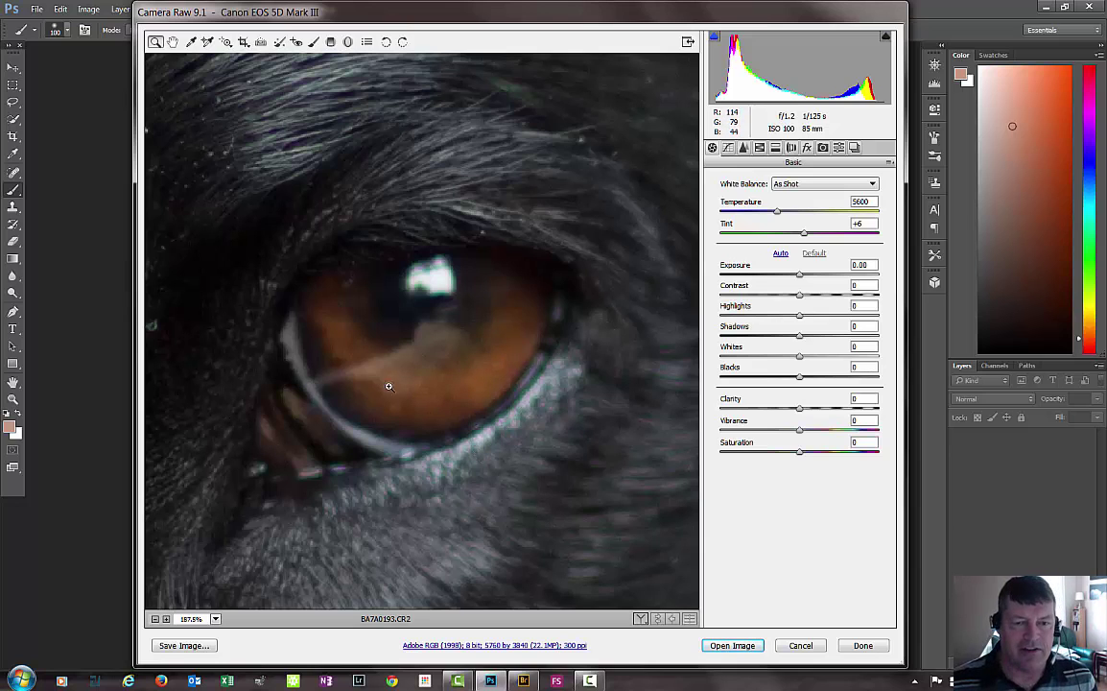
pyautogui.moveTo(239, 383); pyautogui.dragTo(269, 206)
pyautogui.moveTo(356, 460); pyautogui.dragTo(711, 320)
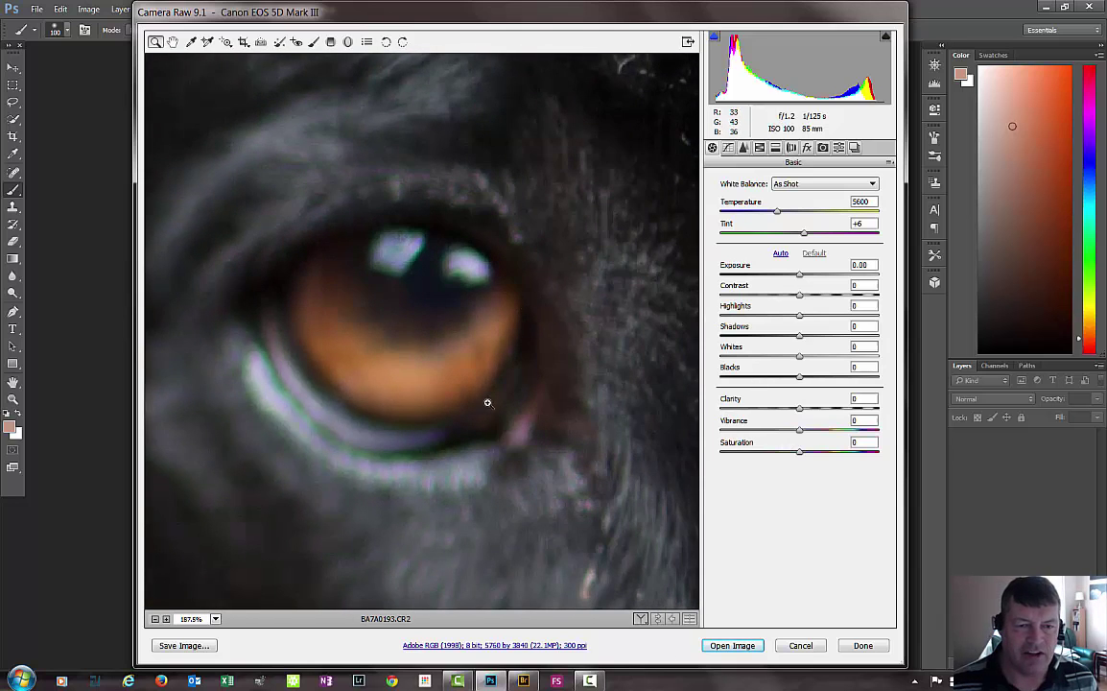
pyautogui.doubleClick(173, 41)
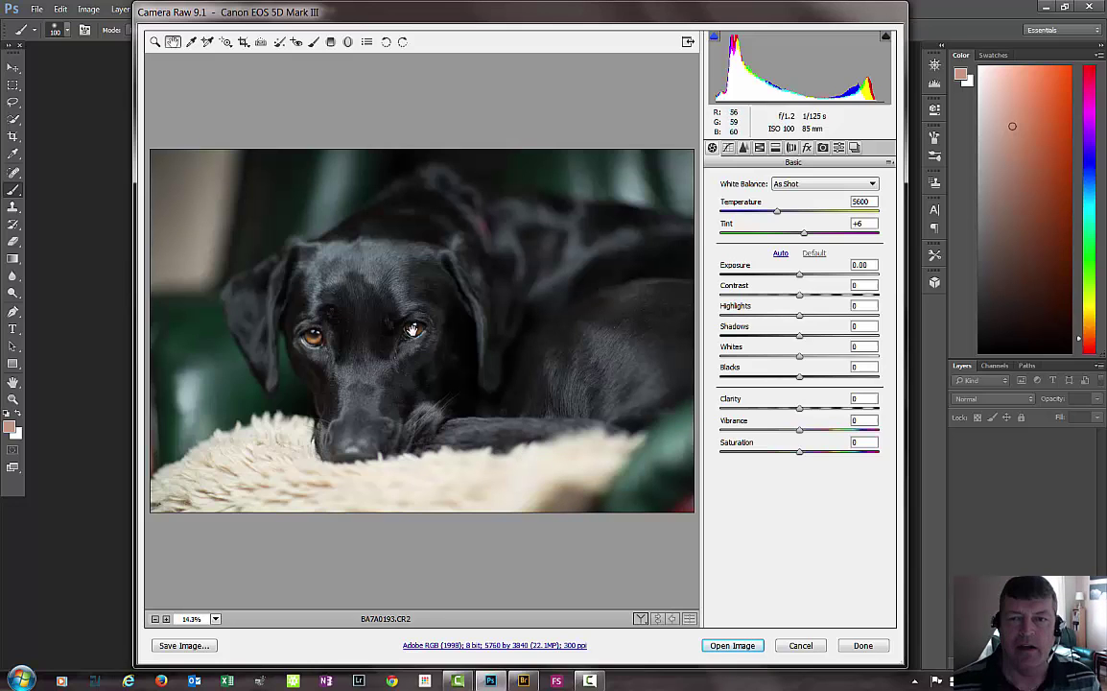
# - Bring the dog photo into Photoshop and zoom to 50%, centred on both eyes
pyautogui.click(735, 649)
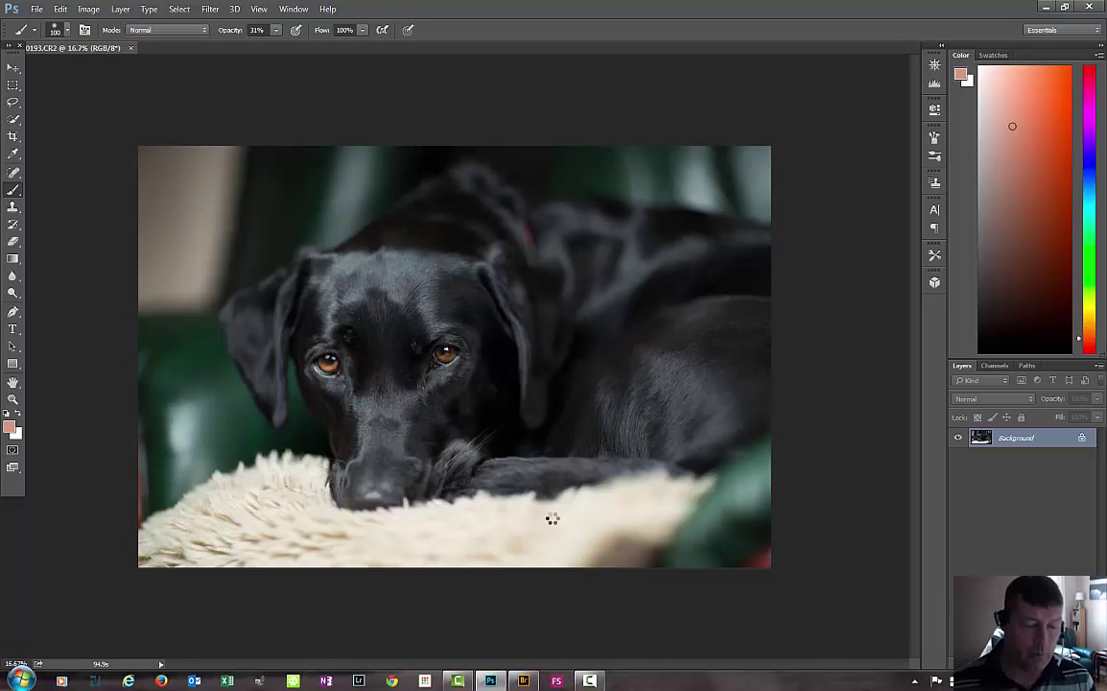
pyautogui.hotkey('ctrl', '+')
pyautogui.hotkey('ctrl', '+')
pyautogui.hotkey('ctrl', '+')
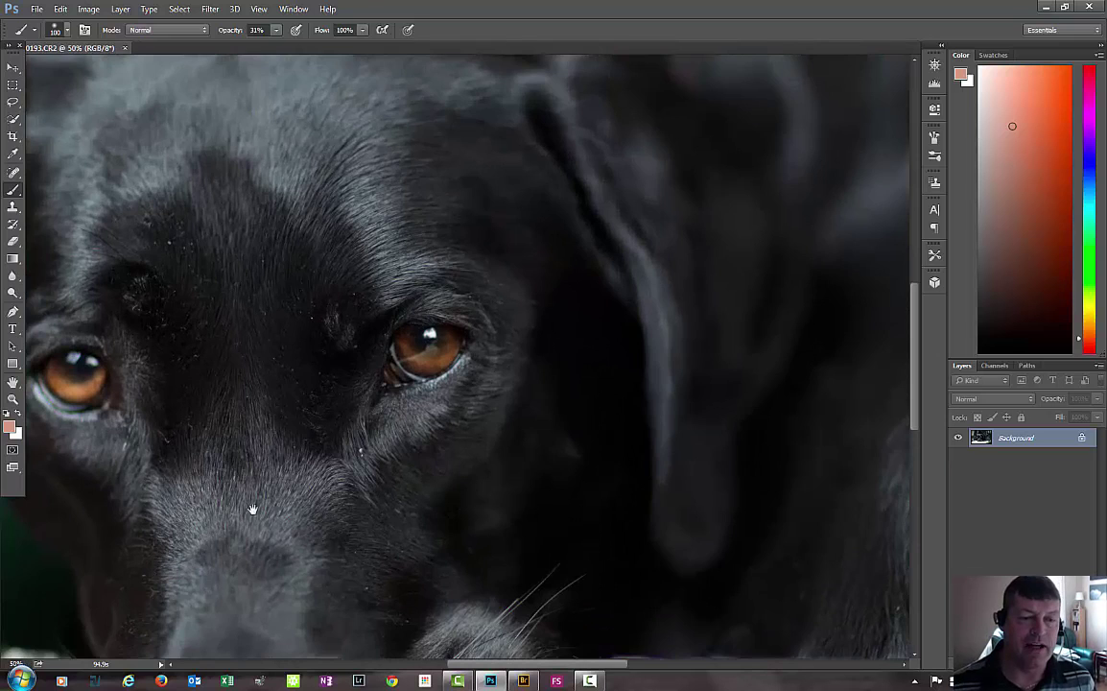
pyautogui.moveTo(253, 509); pyautogui.dragTo(469, 435)
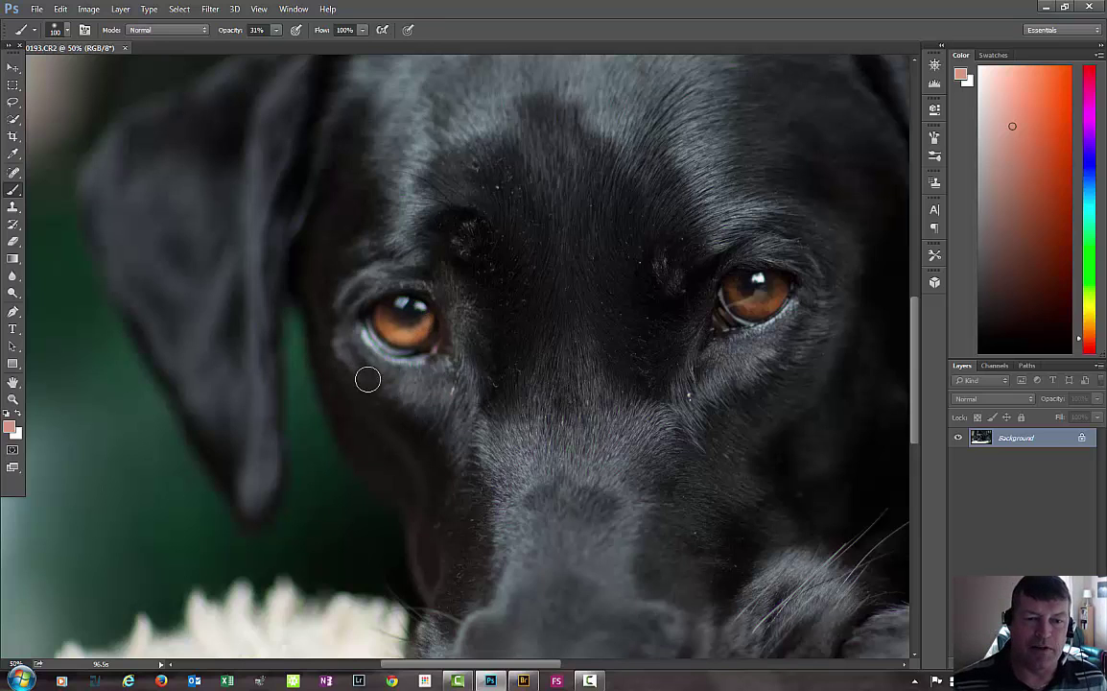
pyautogui.moveTo(576, 391); pyautogui.dragTo(425, 391)
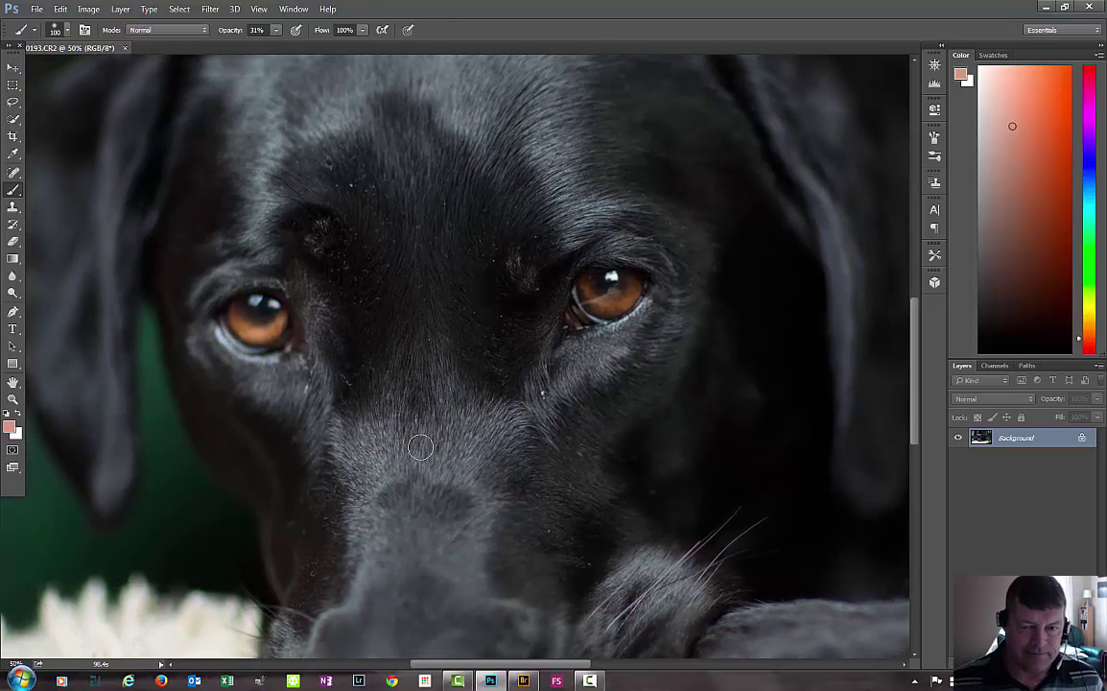
# - Lasso the sharp eye on the photo's right and copy it to a new layer
pyautogui.click(13, 101)
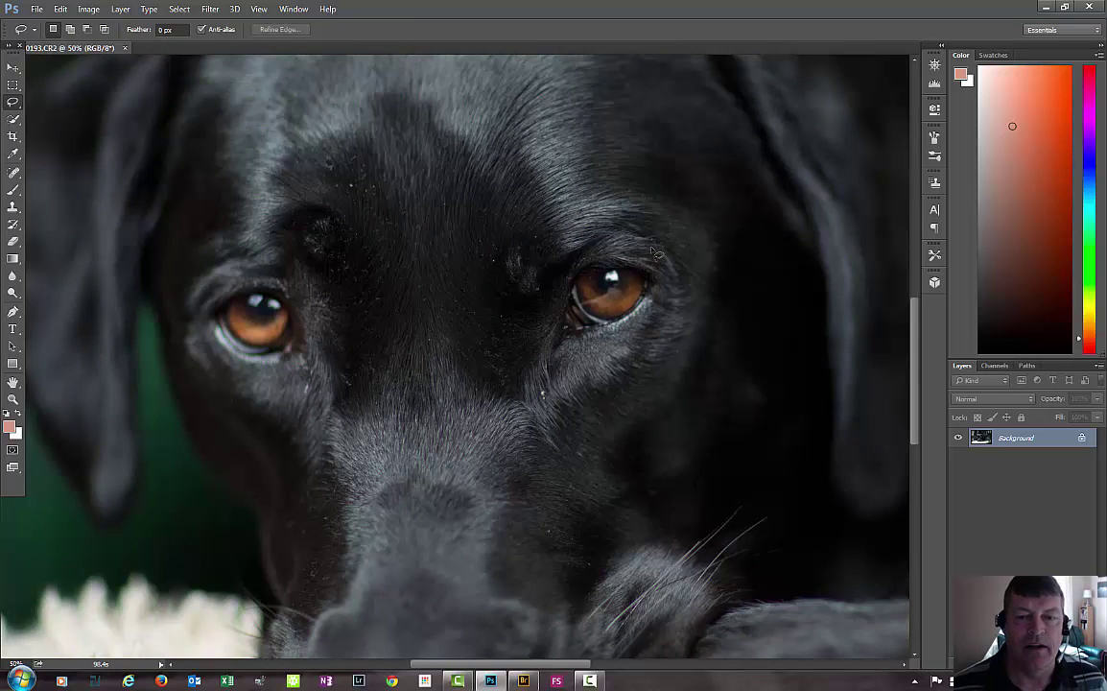
pyautogui.moveTo(651, 235)
pyautogui.mouseDown()
pyautogui.moveTo(604, 232)
pyautogui.moveTo(525, 298)
pyautogui.moveTo(526, 350)
pyautogui.moveTo(654, 375)
pyautogui.moveTo(691, 297)
pyautogui.moveTo(650, 236)
pyautogui.mouseUp()
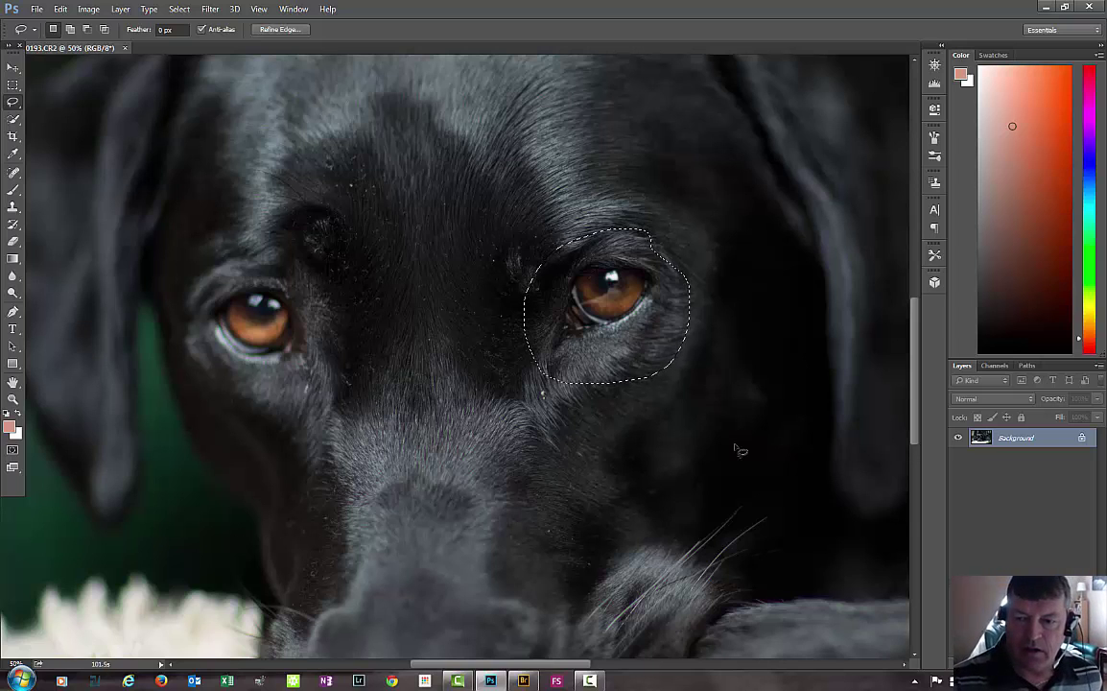
pyautogui.hotkey('ctrl', 'j')
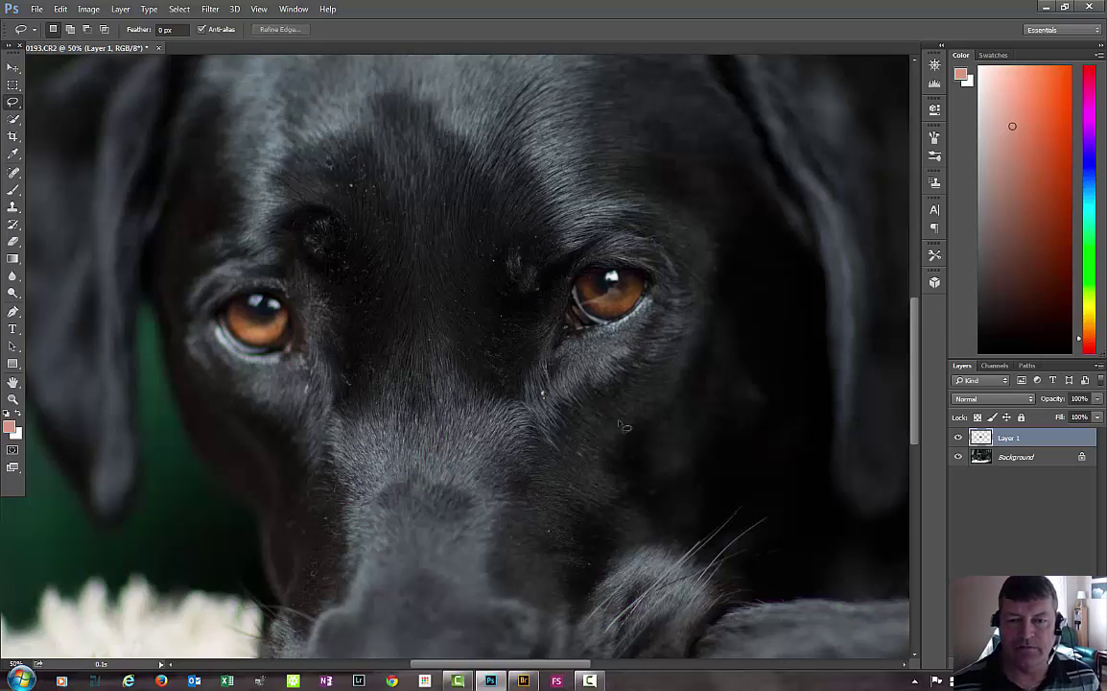
# - Flip the copied eye horizontally and drag it over the blurred eye
pyautogui.click(13, 68)
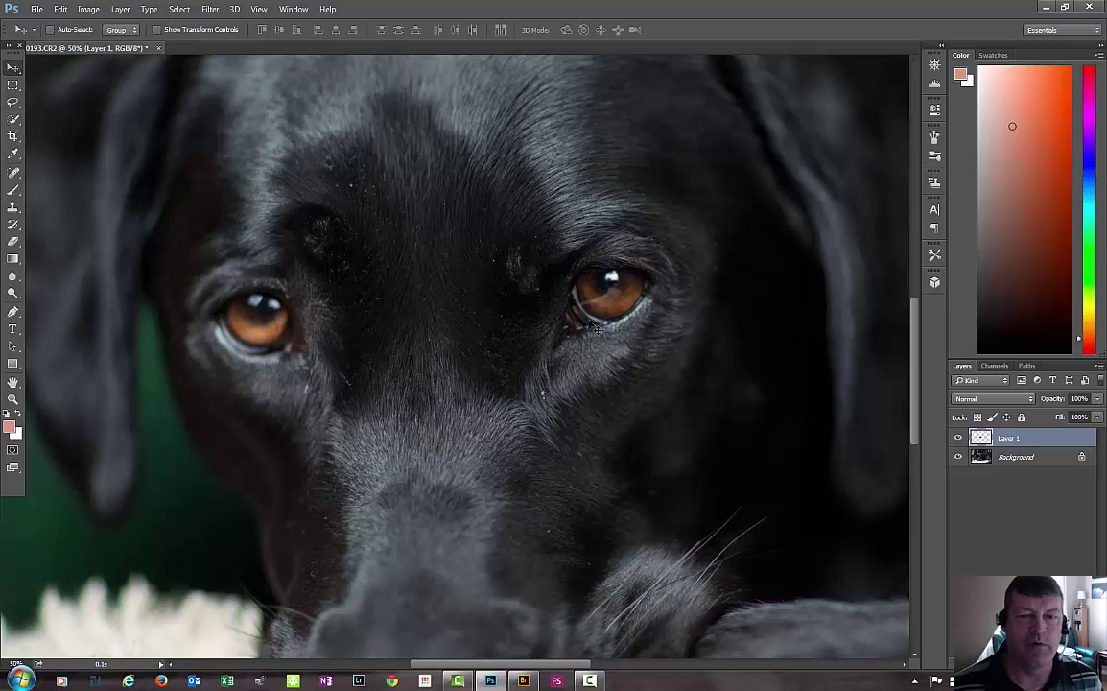
pyautogui.click(60, 9)
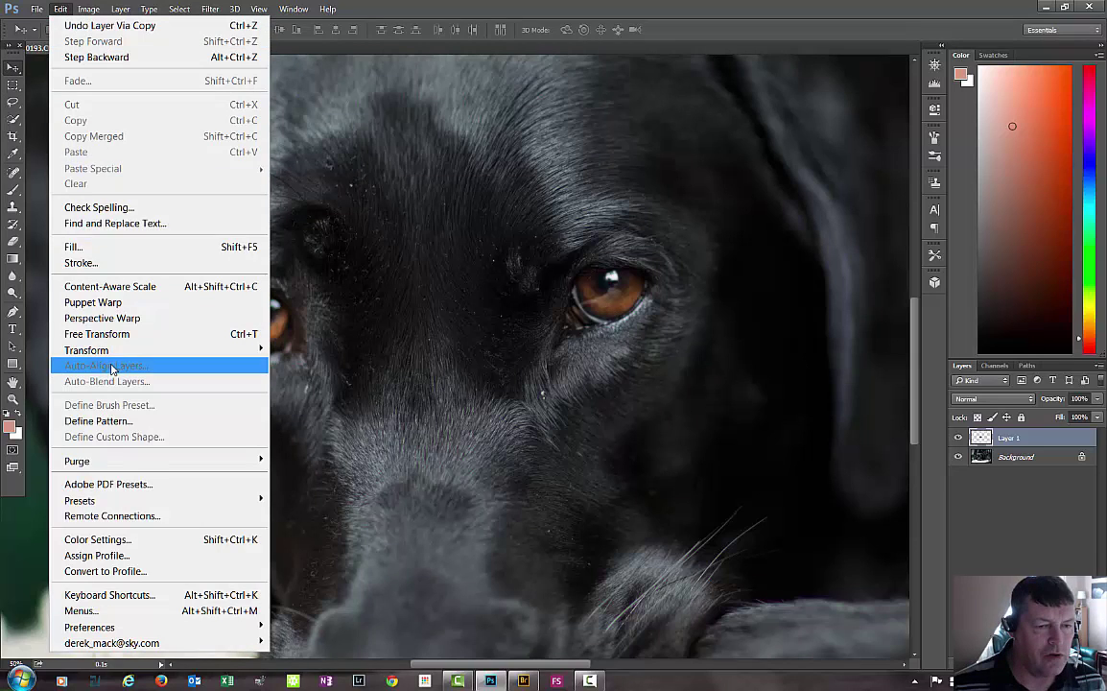
pyautogui.moveTo(143, 351)
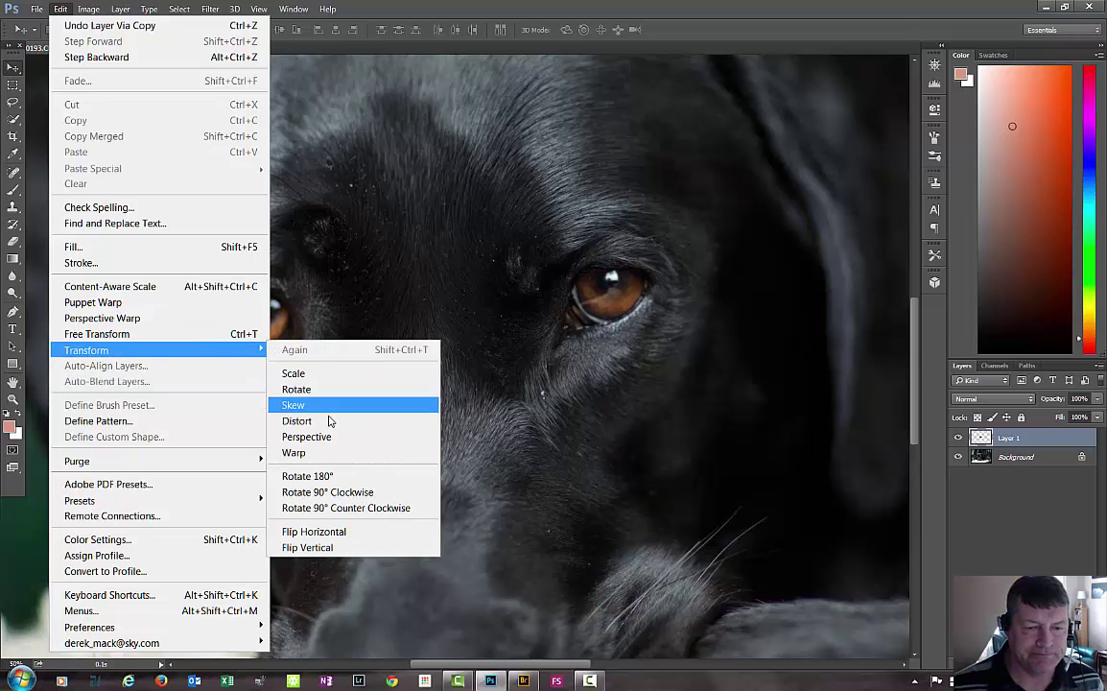
pyautogui.click(350, 534)
pyautogui.moveTo(571, 296); pyautogui.dragTo(282, 347)
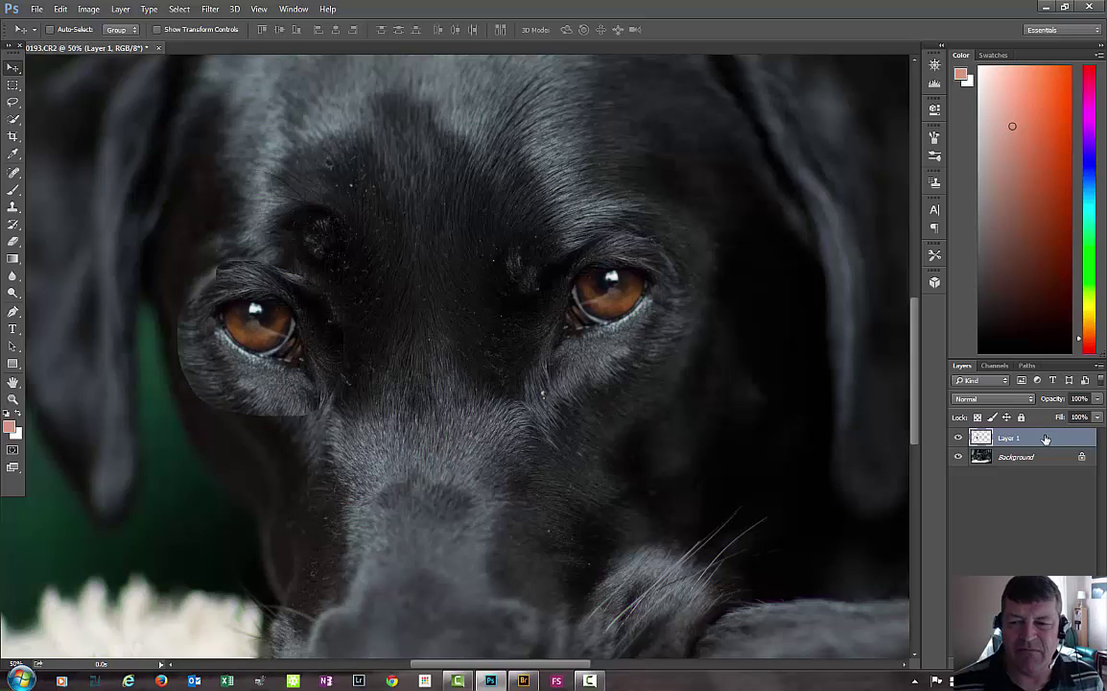
# - Dismiss the Fill dialog, then delete and restore the eye layer to compare
pyautogui.hotkey('shift', 'F5')
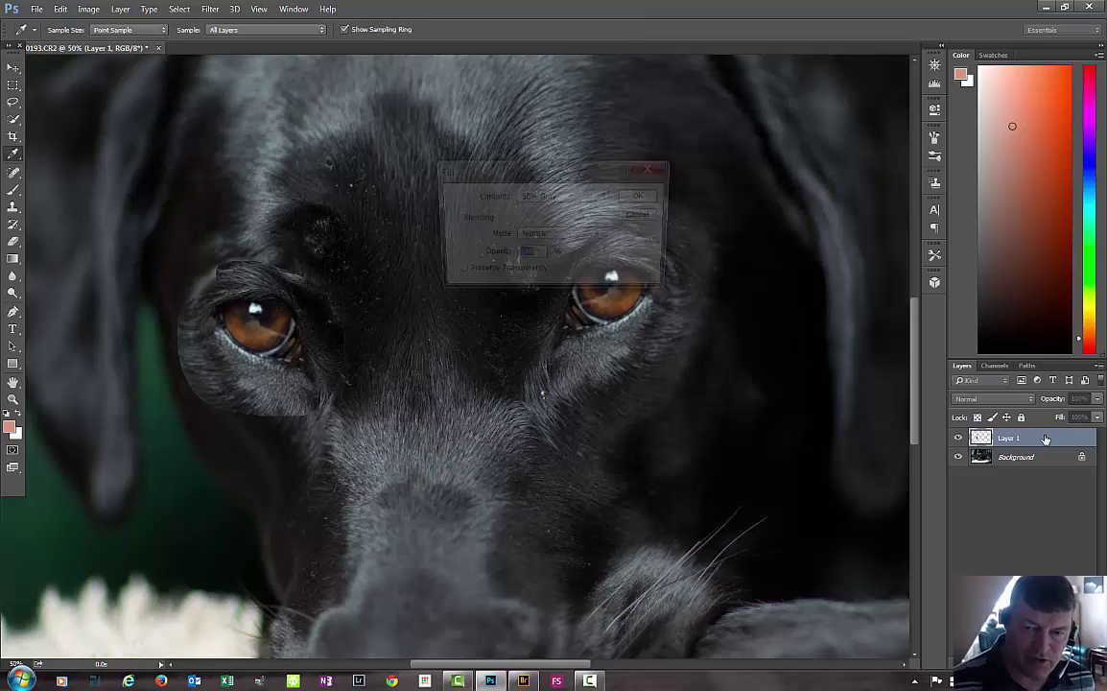
pyautogui.click(644, 215)
pyautogui.press('v')
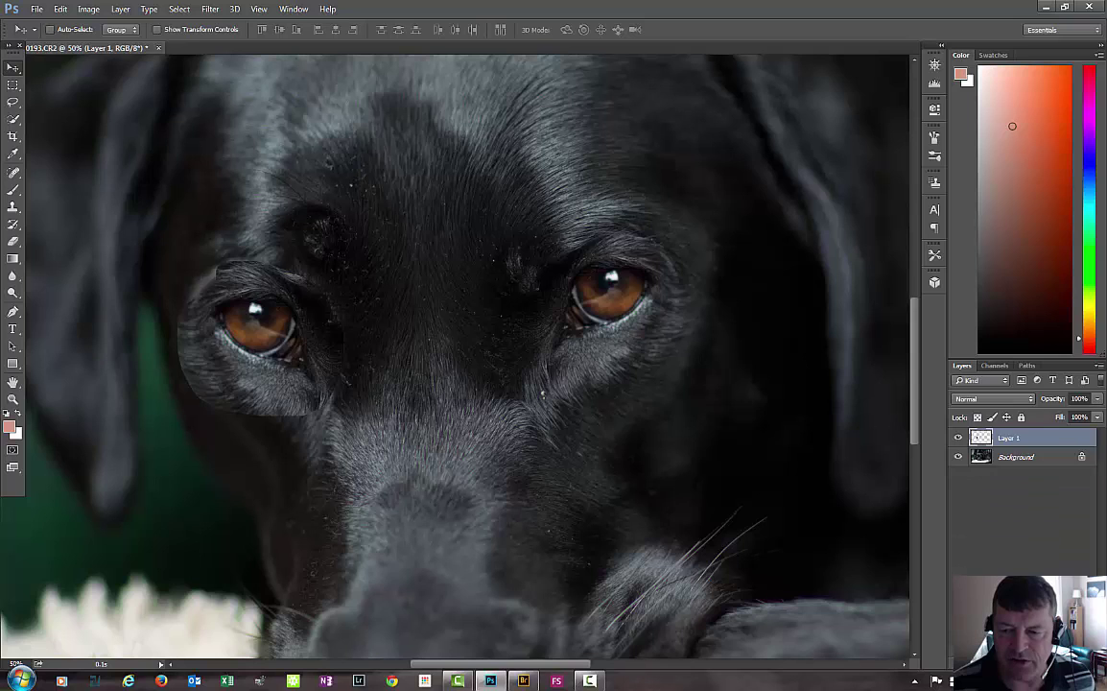
pyautogui.press('Delete')
pyautogui.hotkey('ctrl', 'z')
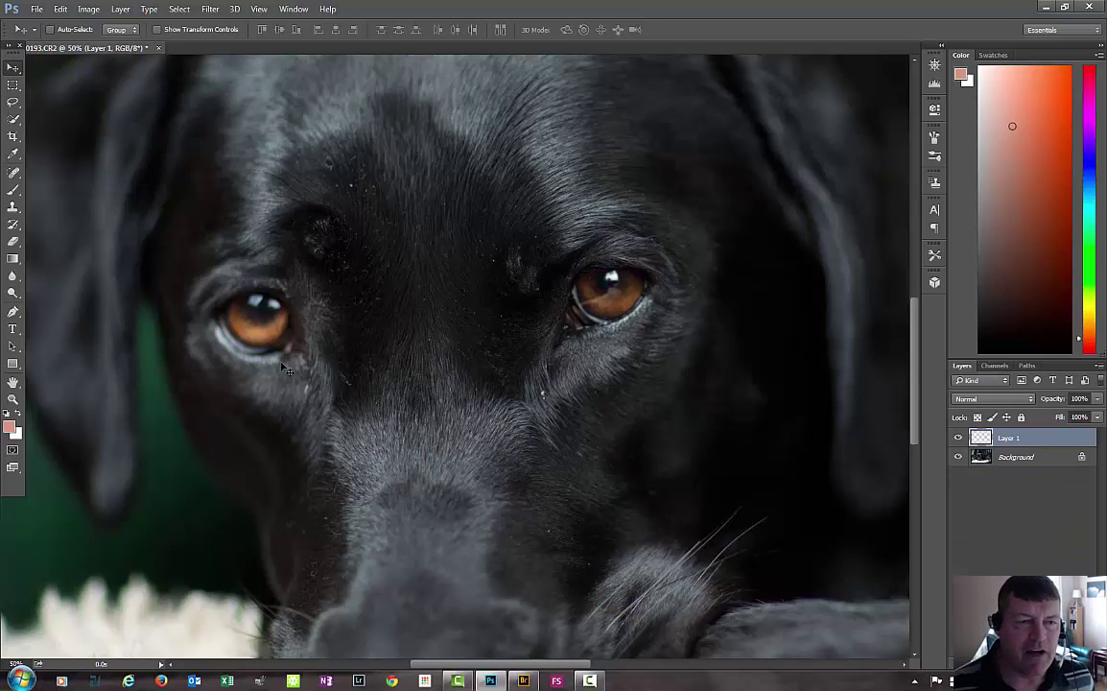
# - With Clone Stamp on Layer 1, sample the sharp eye and paint a copy between the eyes
pyautogui.click(12, 206)
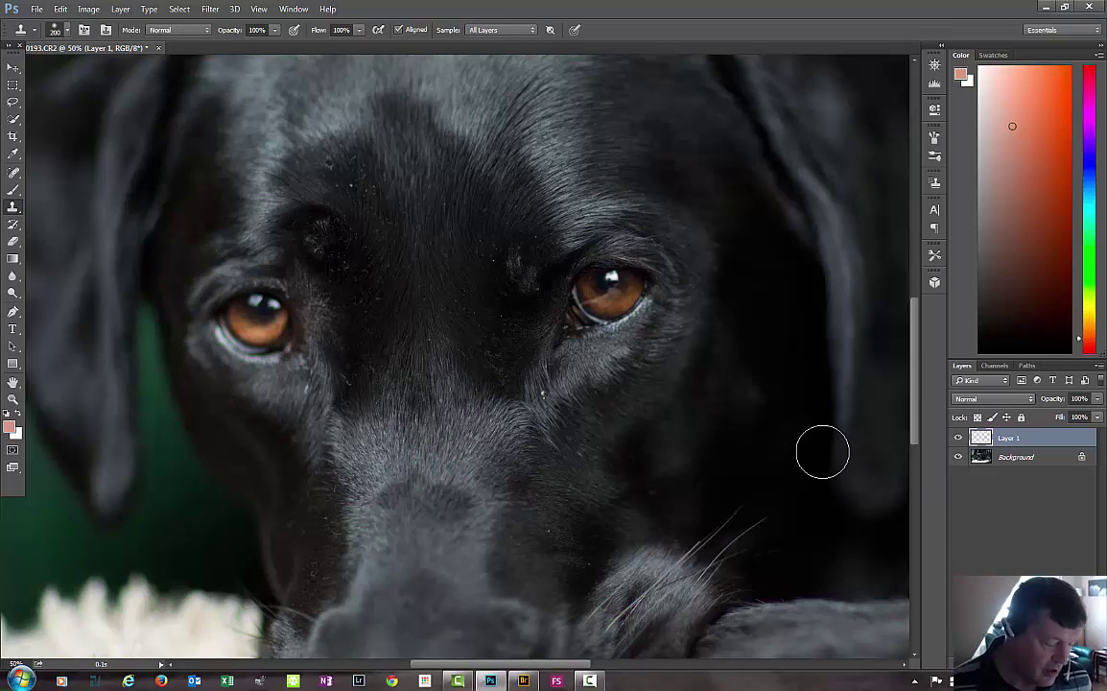
pyautogui.keyDown('alt'); pyautogui.click(628, 300); pyautogui.keyUp('alt')
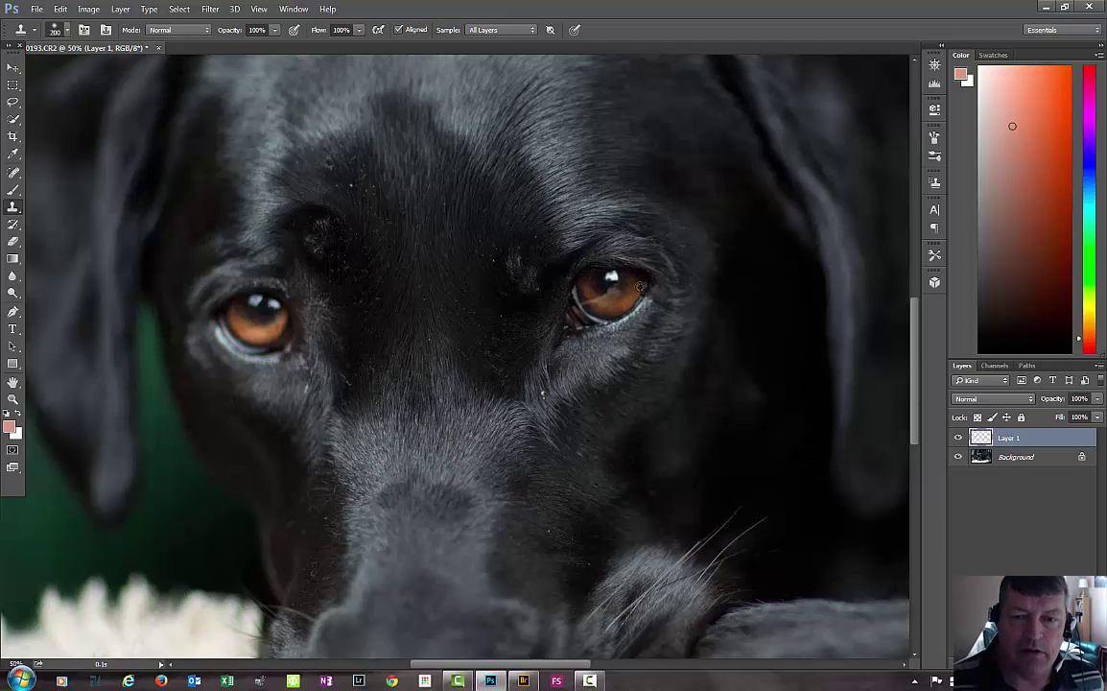
pyautogui.click(1036, 461)
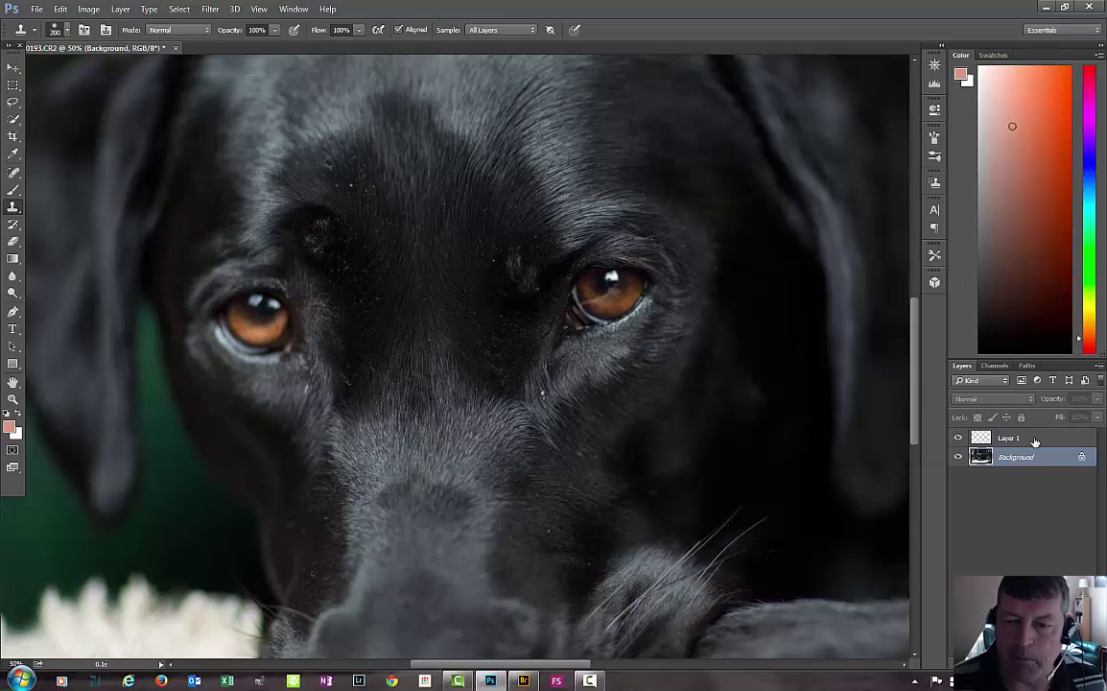
pyautogui.click(1041, 437)
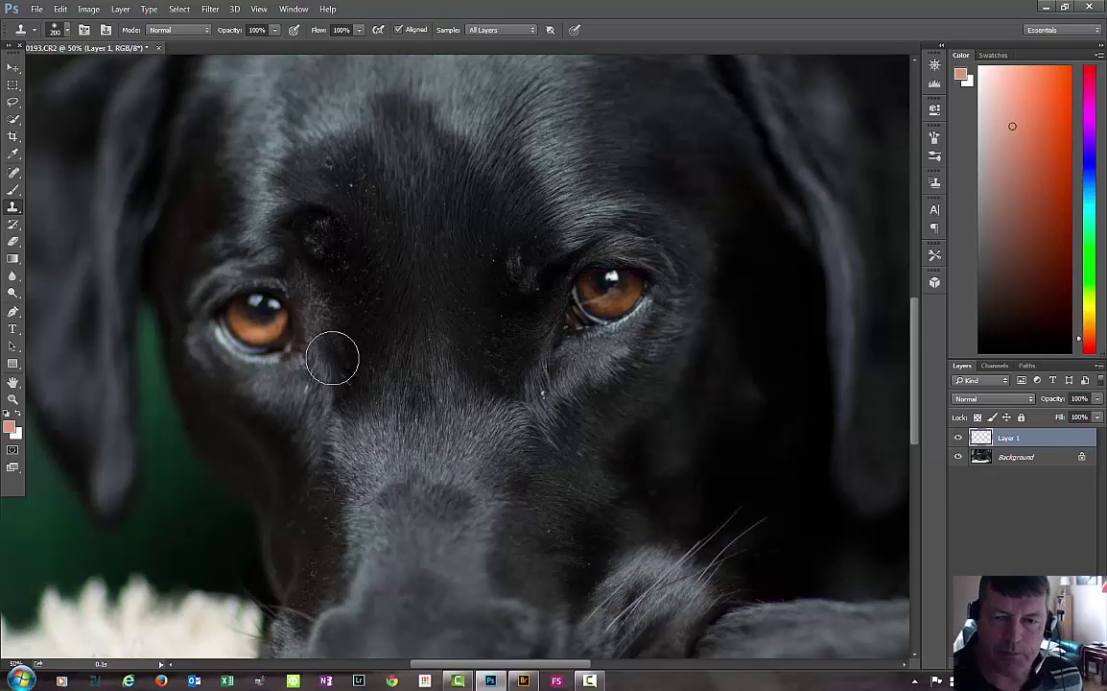
pyautogui.keyDown('alt'); pyautogui.click(647, 286); pyautogui.keyUp('alt')
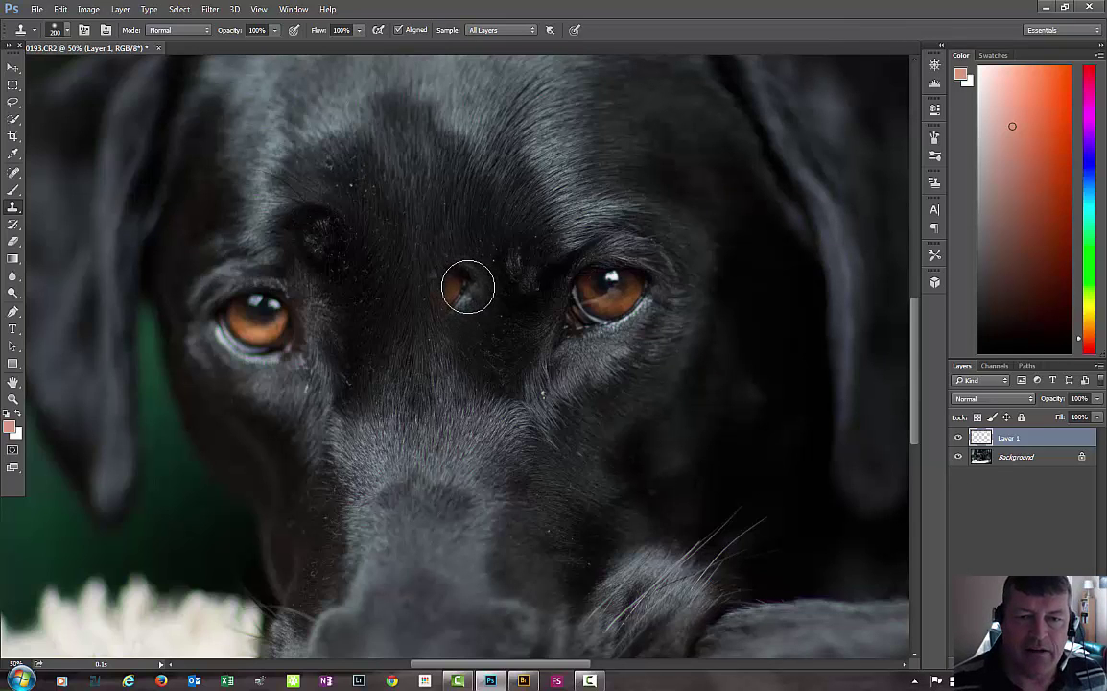
pyautogui.moveTo(474, 290)
pyautogui.mouseDown()
pyautogui.moveTo(430, 262)
pyautogui.moveTo(419, 268)
pyautogui.moveTo(418, 311)
pyautogui.moveTo(406, 299)
pyautogui.moveTo(427, 334)
pyautogui.moveTo(459, 280)
pyautogui.moveTo(410, 268)
pyautogui.moveTo(430, 321)
pyautogui.moveTo(425, 276)
pyautogui.moveTo(462, 268)
pyautogui.moveTo(494, 307)
pyautogui.moveTo(469, 329)
pyautogui.moveTo(414, 328)
pyautogui.moveTo(450, 280)
pyautogui.moveTo(452, 251)
pyautogui.moveTo(419, 255)
pyautogui.moveTo(403, 284)
pyautogui.moveTo(413, 309)
pyautogui.moveTo(430, 290)
pyautogui.moveTo(407, 314)
pyautogui.moveTo(432, 323)
pyautogui.moveTo(424, 291)
pyautogui.moveTo(439, 332)
pyautogui.moveTo(428, 295)
pyautogui.mouseUp()
pyautogui.moveTo(383, 388)
pyautogui.mouseDown()
pyautogui.moveTo(387, 494)
pyautogui.moveTo(400, 493)
pyautogui.mouseUp()
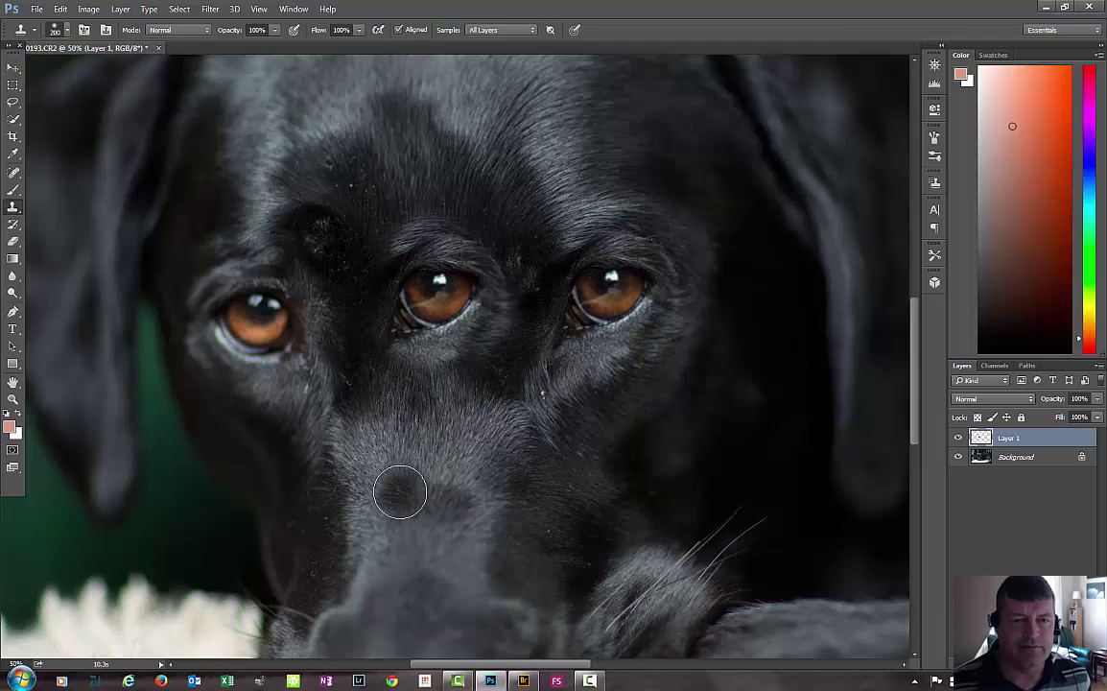
pyautogui.click(9, 428)
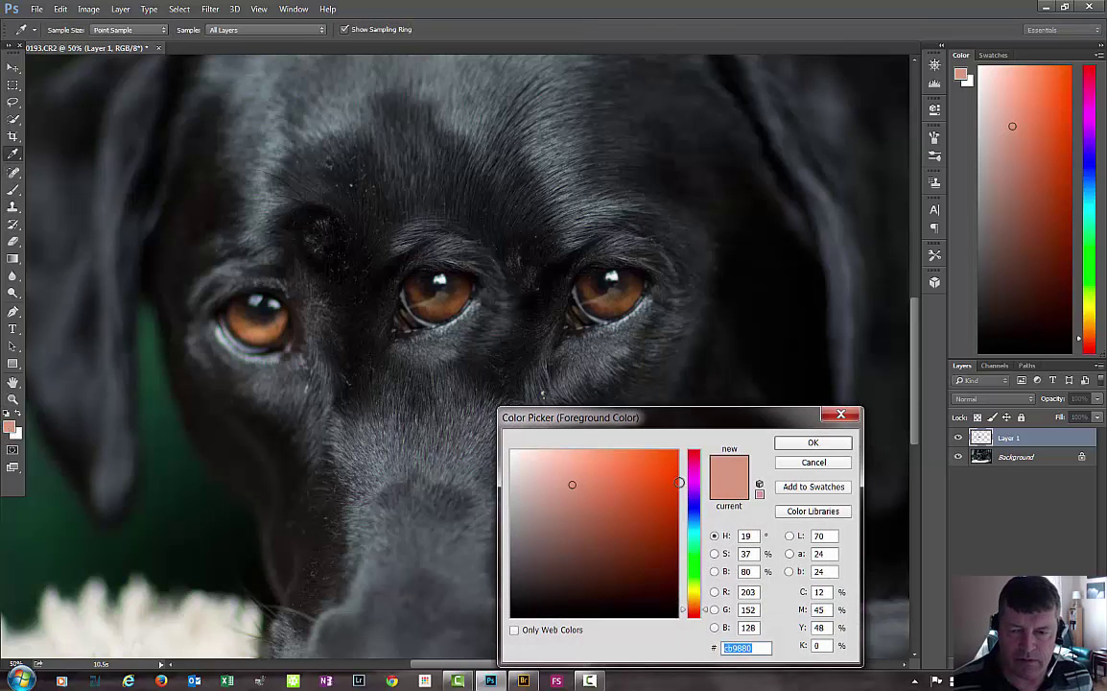
pyautogui.press('Return')
pyautogui.hotkey('ctrl', 'shift', 'alt', 'n')
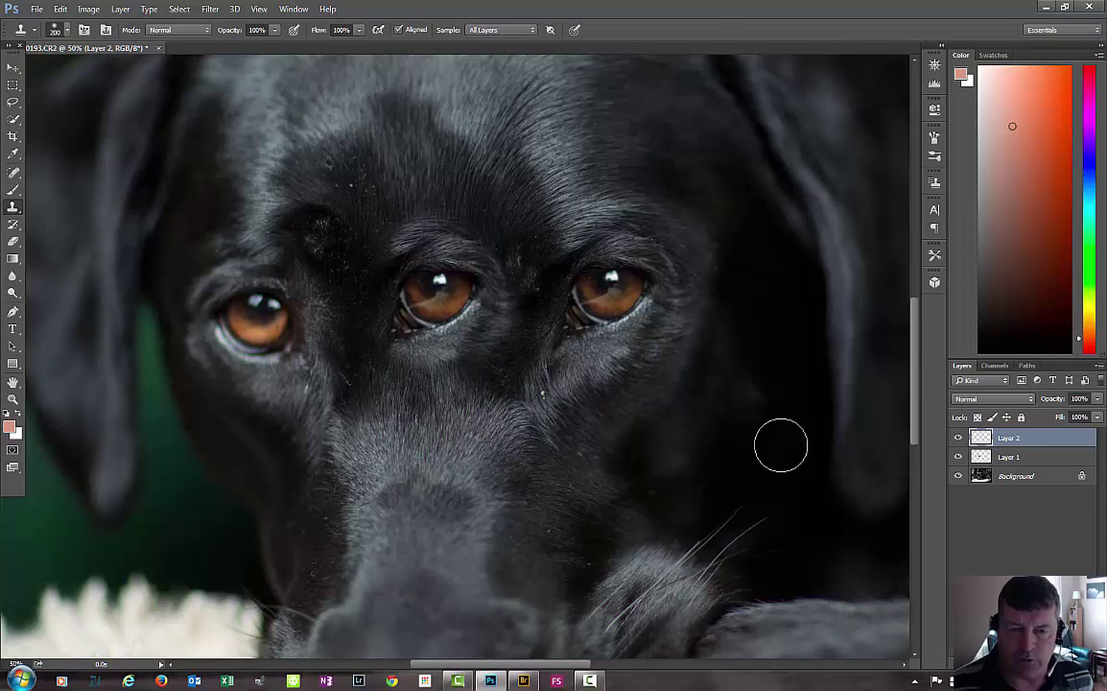
pyautogui.press('b')
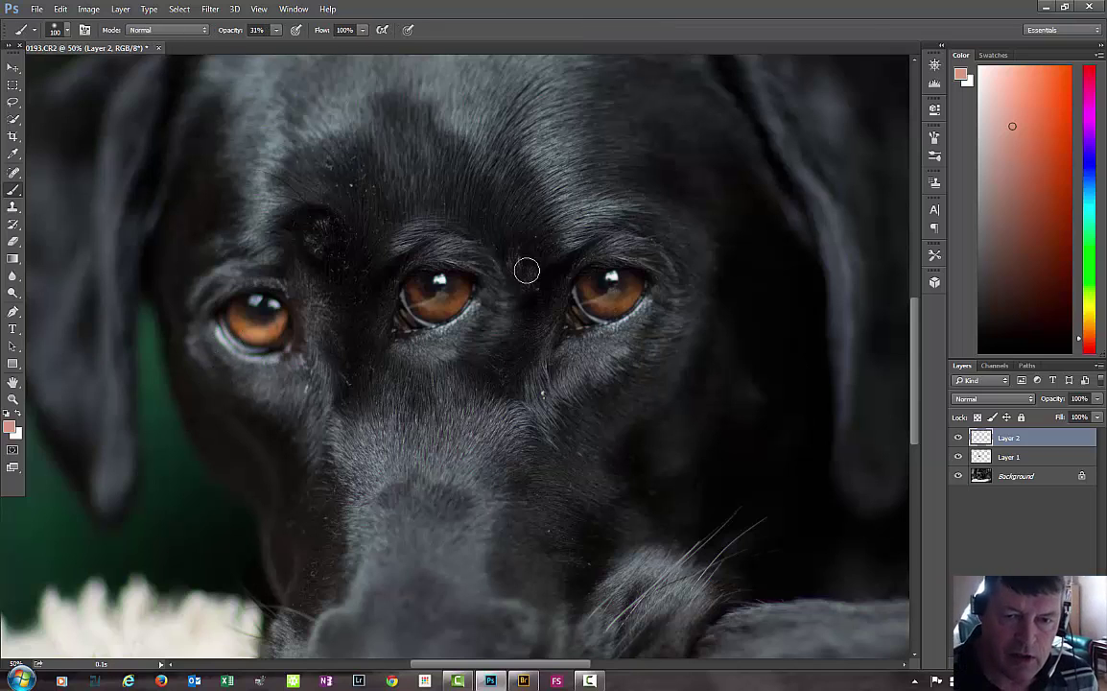
pyautogui.moveTo(421, 272)
pyautogui.mouseDown()
pyautogui.moveTo(405, 264)
pyautogui.moveTo(500, 266)
pyautogui.moveTo(447, 334)
pyautogui.moveTo(405, 309)
pyautogui.moveTo(387, 279)
pyautogui.moveTo(422, 322)
pyautogui.mouseUp()
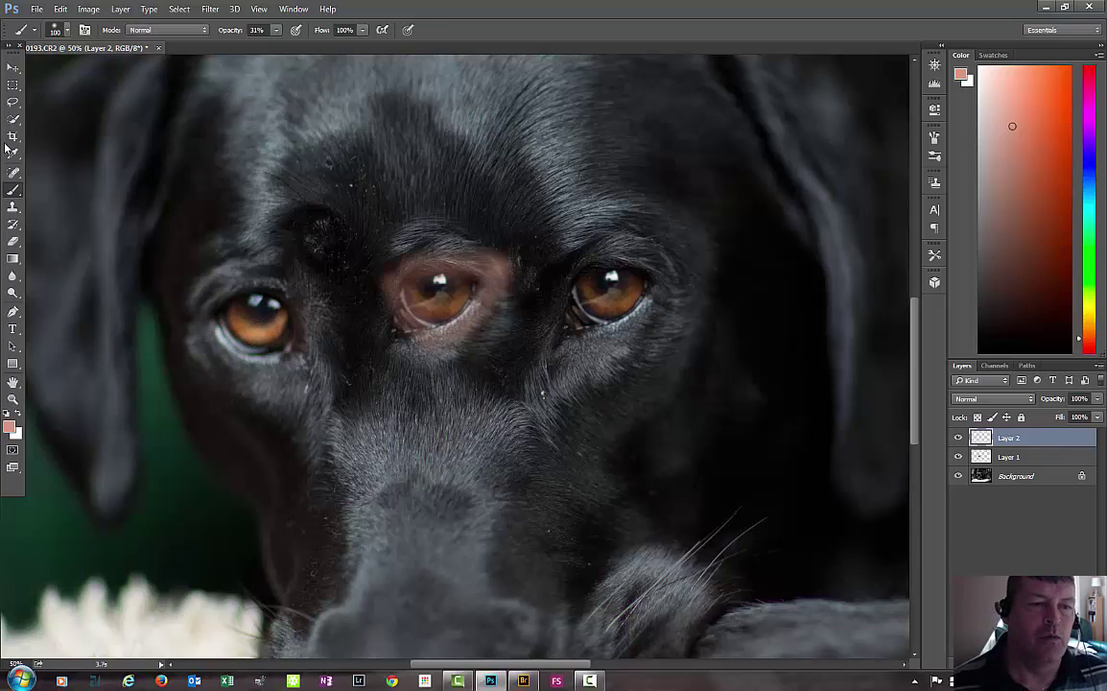
pyautogui.moveTo(1007, 437); pyautogui.dragTo(1057, 534)
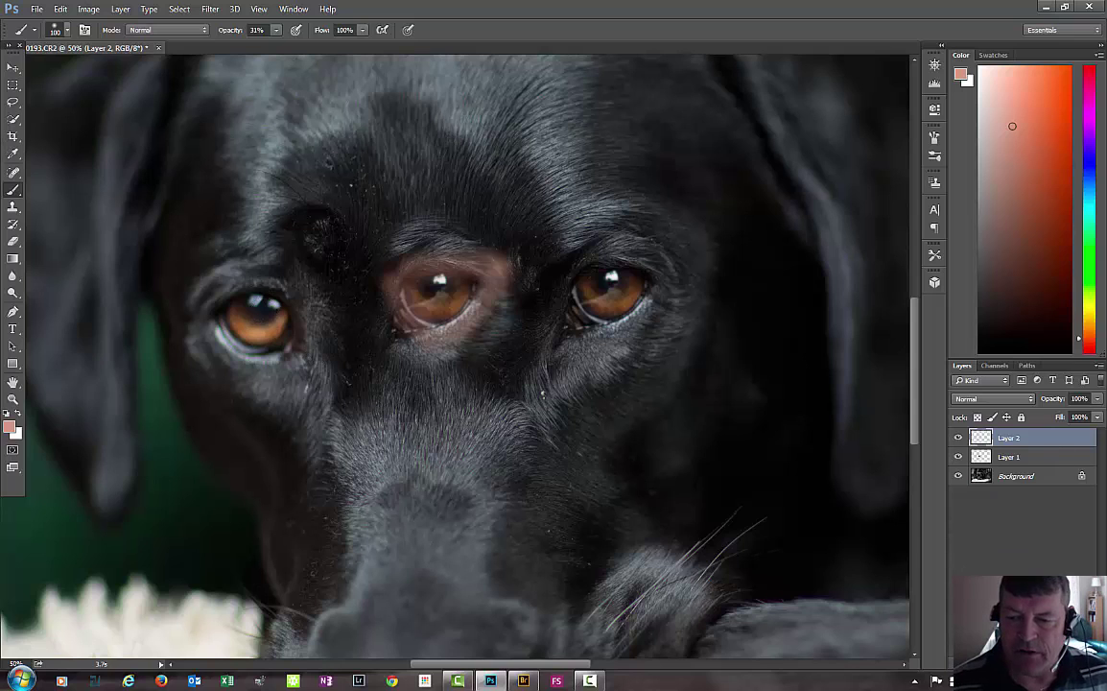
pyautogui.press('Delete')
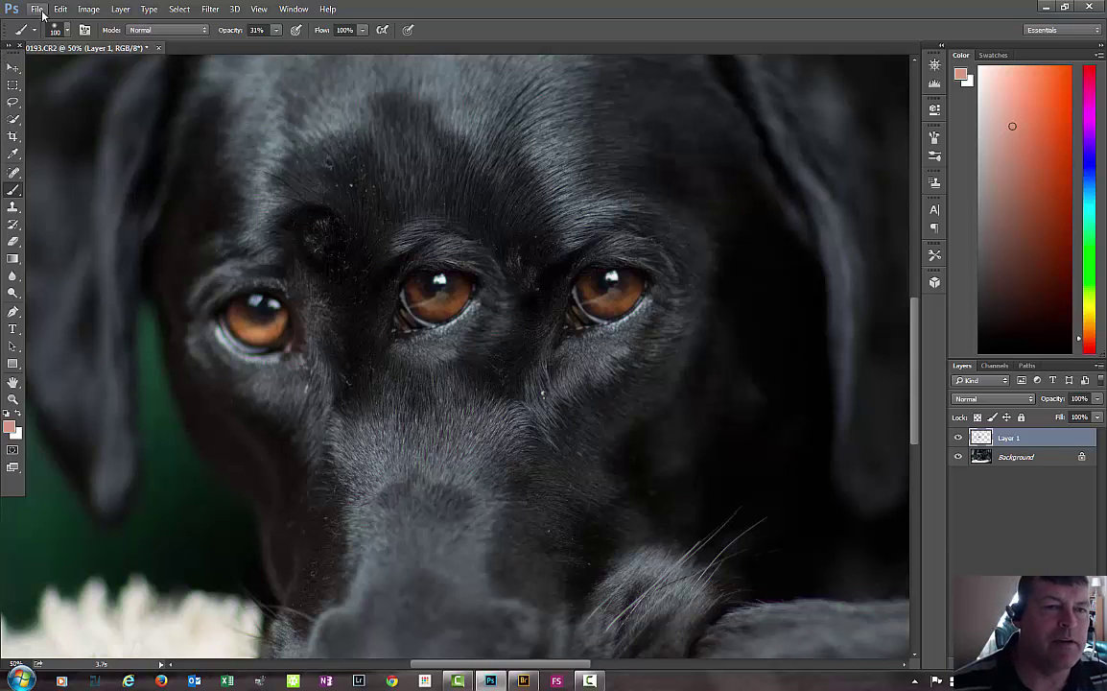
# - Flip Layer 1's cloned eye horizontally with Edit > Transform > Flip Horizontal
pyautogui.click(85, 11)
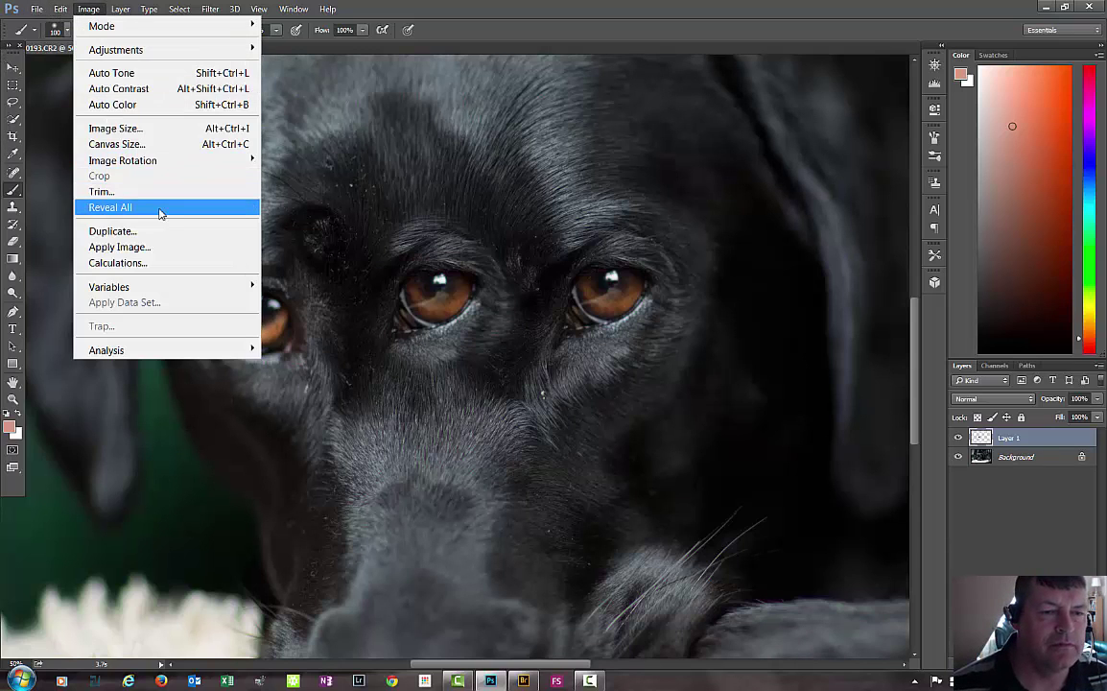
pyautogui.moveTo(60, 9)
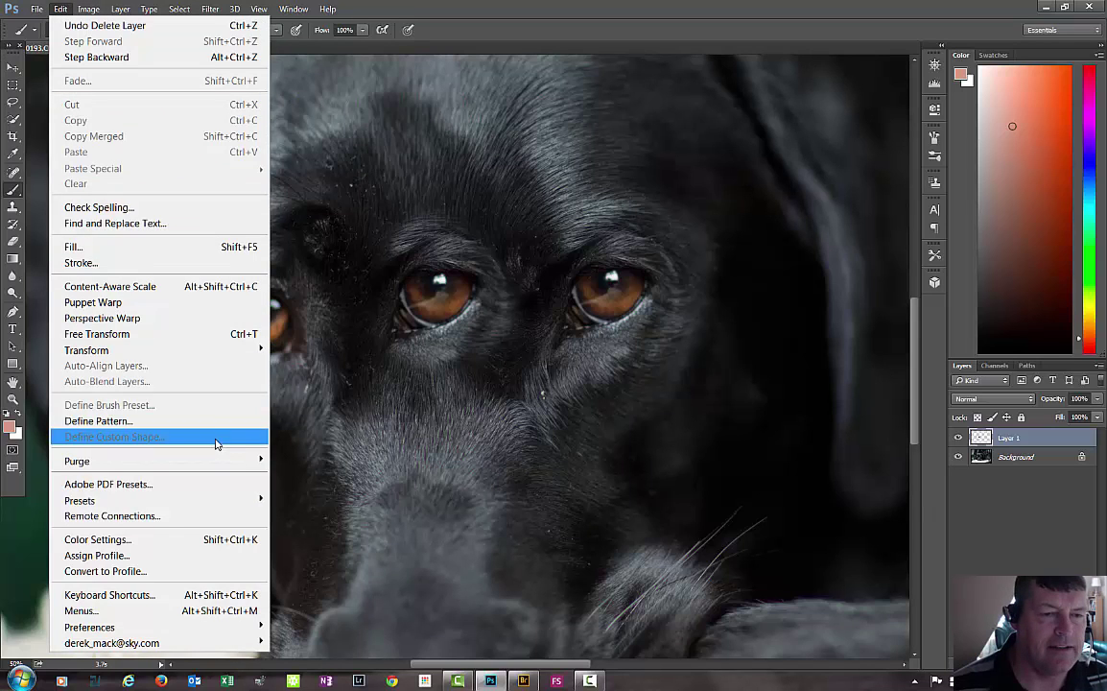
pyautogui.moveTo(206, 353)
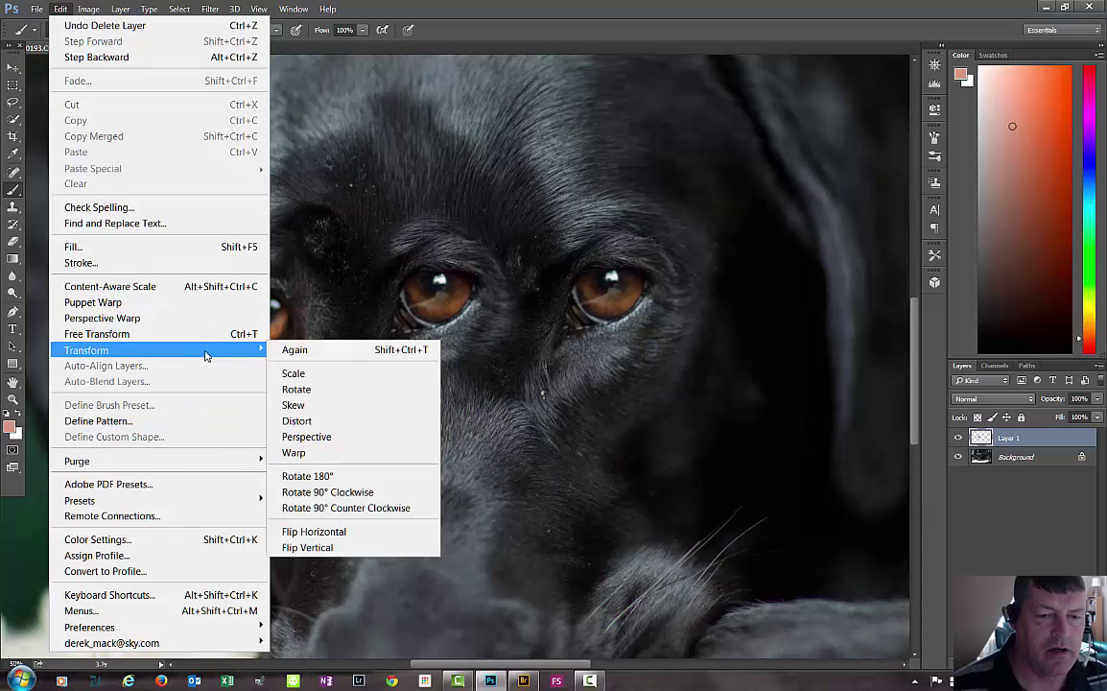
pyautogui.click(341, 531)
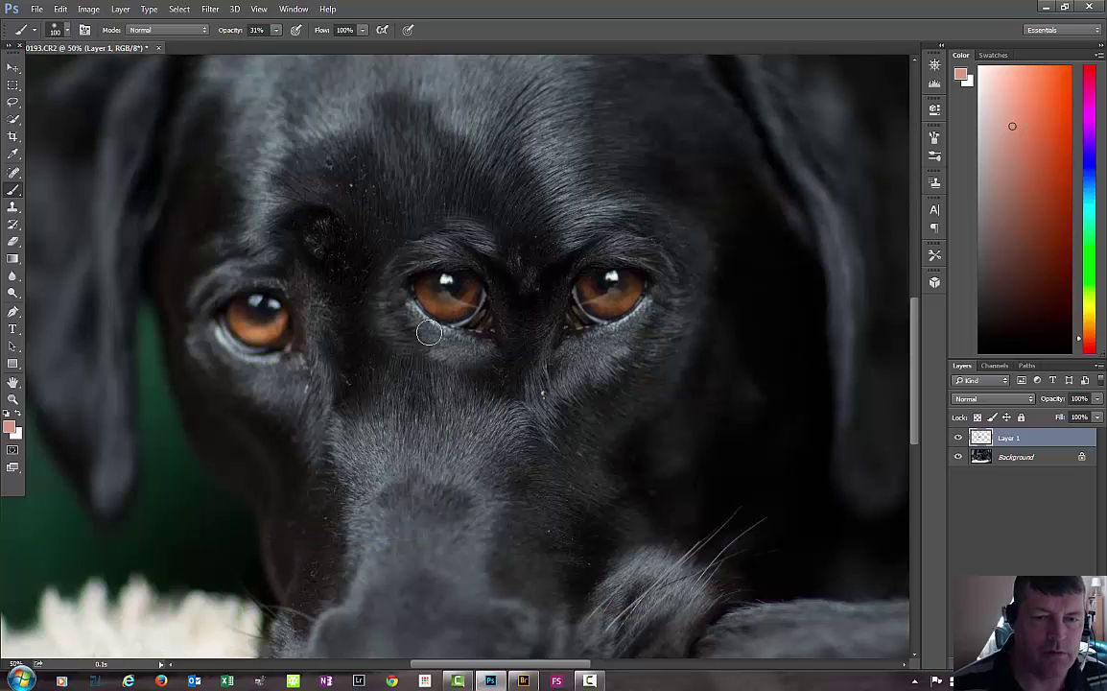
pyautogui.click(13, 67)
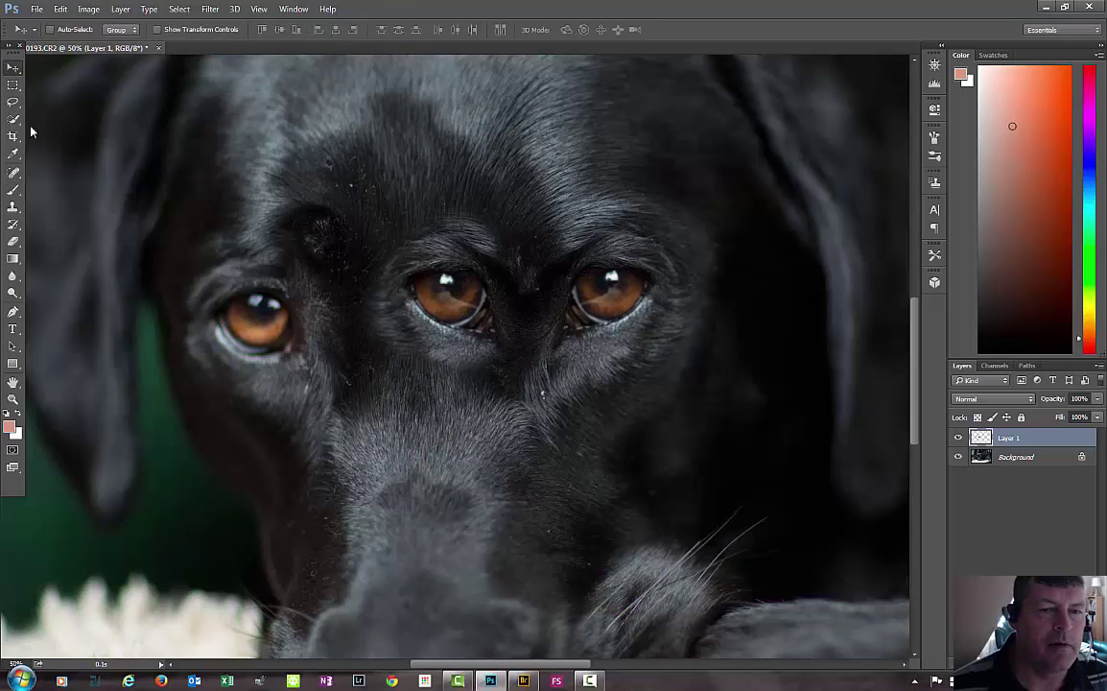
# - Drag the flipped eye over the dog's blurred left eye and nudge it into alignment at 100% zoom
pyautogui.moveTo(437, 324); pyautogui.dragTo(228, 334)
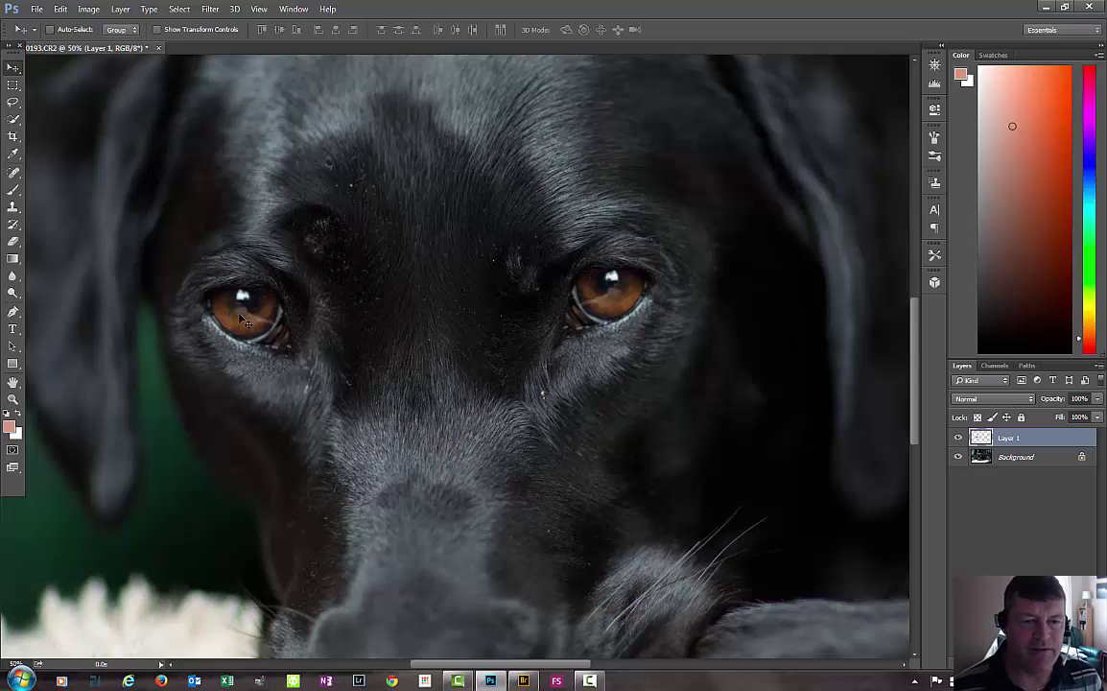
pyautogui.moveTo(253, 330); pyautogui.dragTo(959, 340)
pyautogui.hotkey('ctrl', '+')
pyautogui.hotkey('ctrl', '+')
pyautogui.hotkey('ctrl', '+')
pyautogui.hotkey('ctrl', '-')
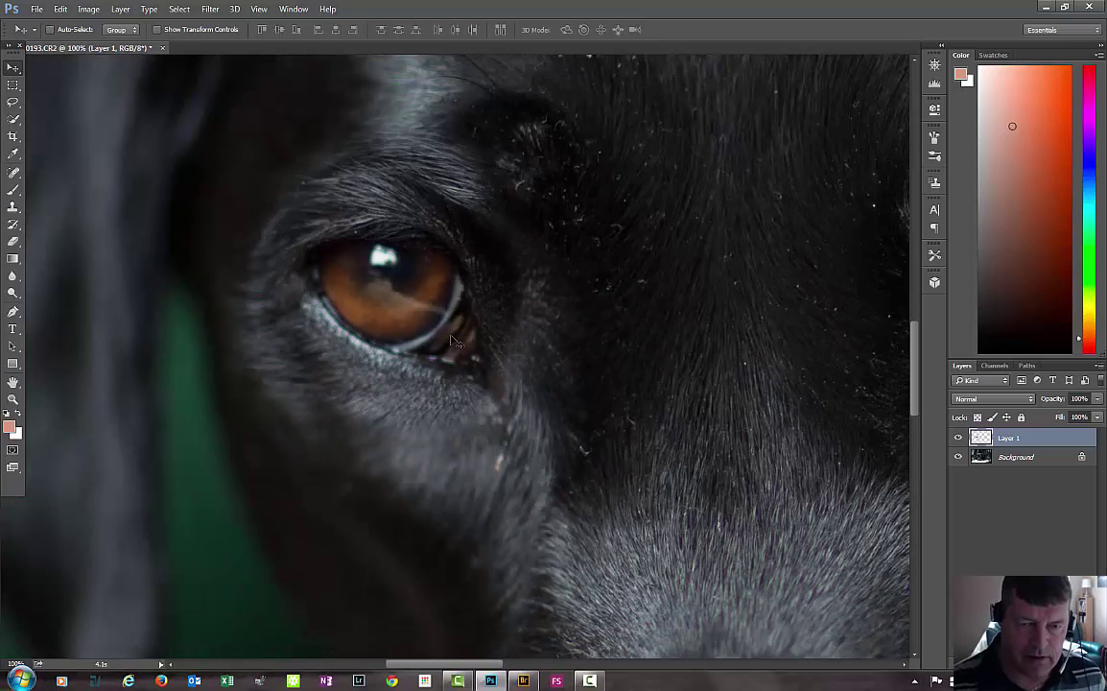
pyautogui.moveTo(430, 327)
pyautogui.mouseDown()
pyautogui.moveTo(375, 324)
pyautogui.moveTo(377, 287)
pyautogui.moveTo(433, 340)
pyautogui.moveTo(431, 326)
pyautogui.mouseUp()
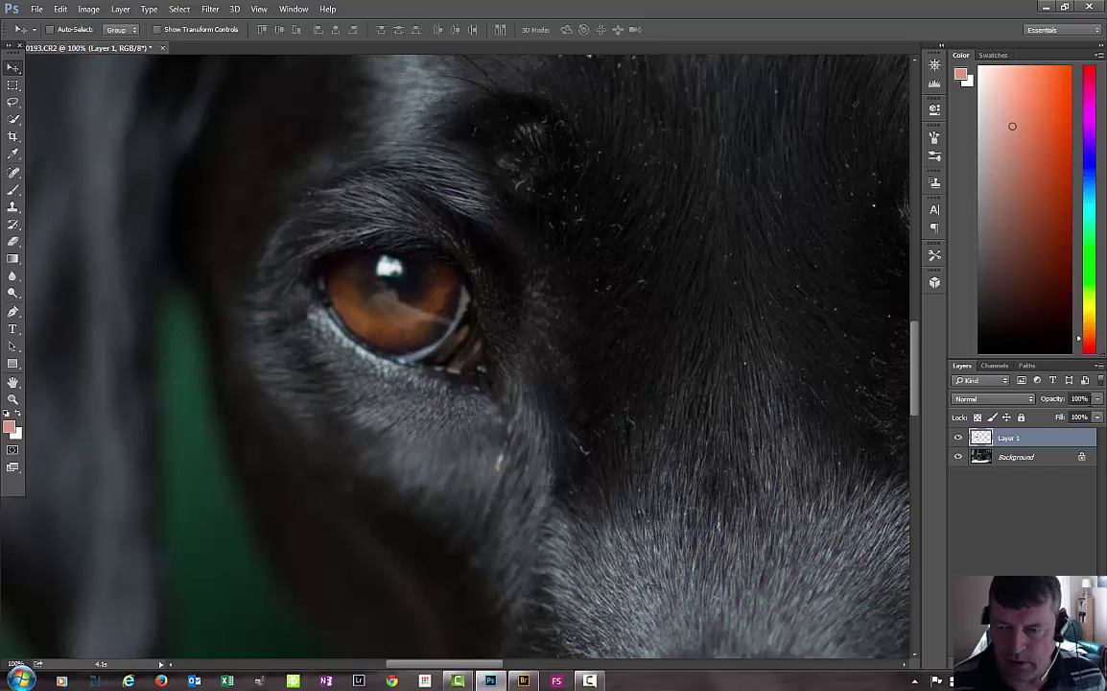
pyautogui.click(1098, 417)
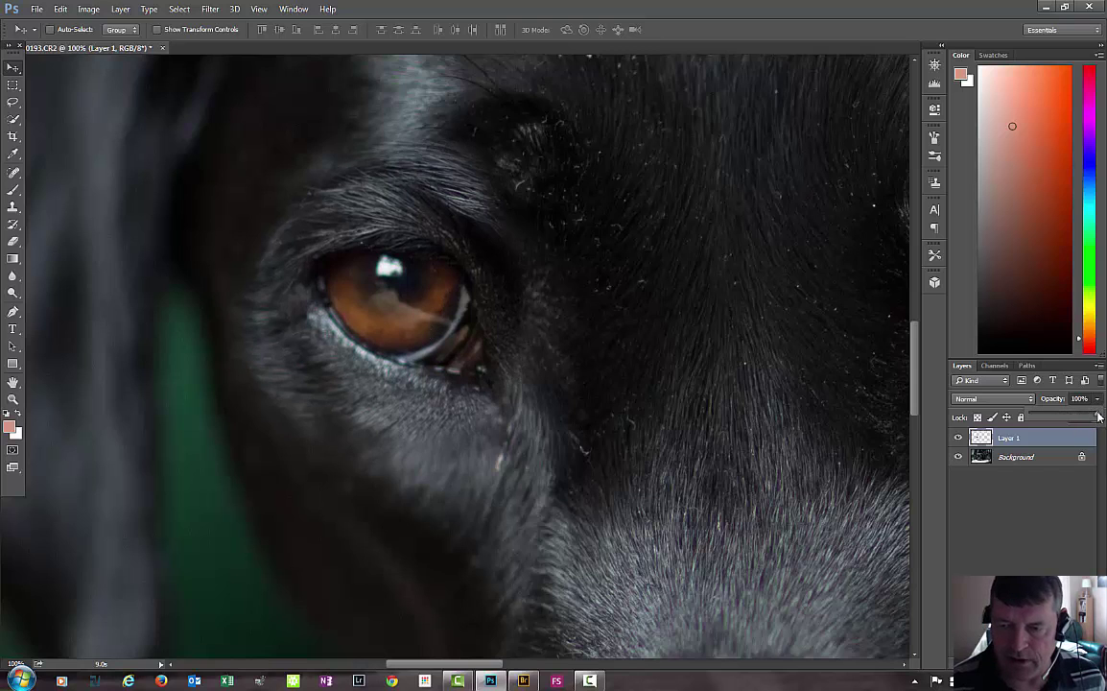
# - Compare Layer 1 at 32%, 0% and 33% opacity, settling at 63%
pyautogui.moveTo(1099, 416); pyautogui.dragTo(1072, 422)
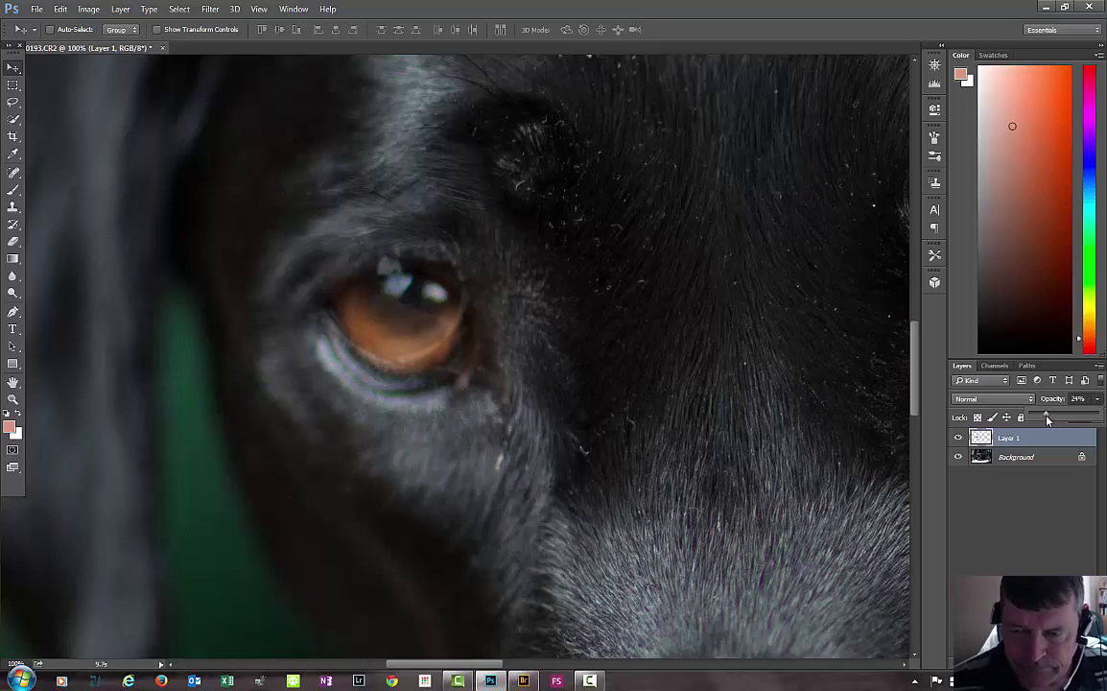
pyautogui.moveTo(1047, 418)
pyautogui.mouseDown()
pyautogui.moveTo(1031, 416)
pyautogui.moveTo(1089, 416)
pyautogui.moveTo(1050, 415)
pyautogui.moveTo(1067, 413)
pyautogui.mouseUp()
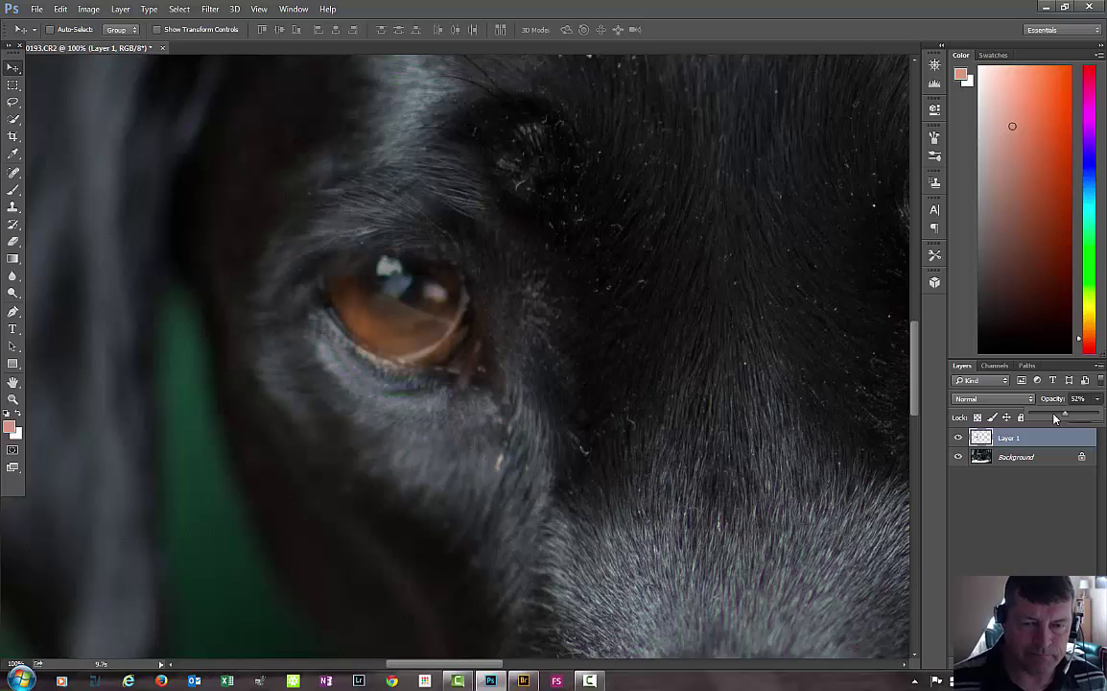
pyautogui.moveTo(1055, 418); pyautogui.dragTo(1054, 417)
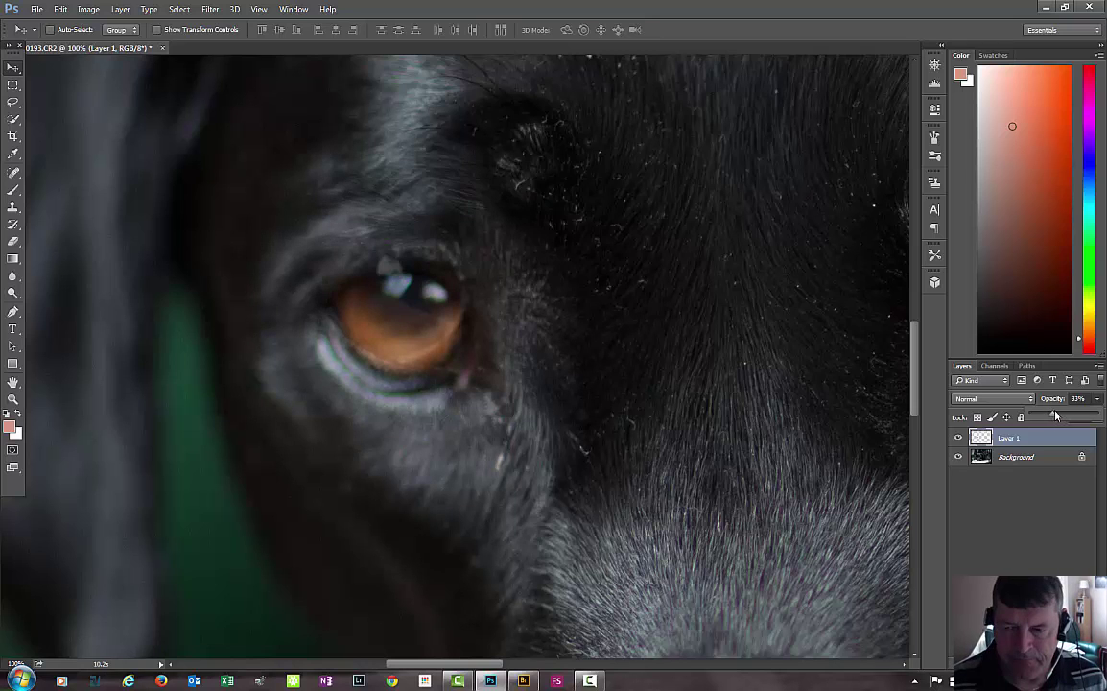
pyautogui.moveTo(1056, 414); pyautogui.dragTo(1066, 414)
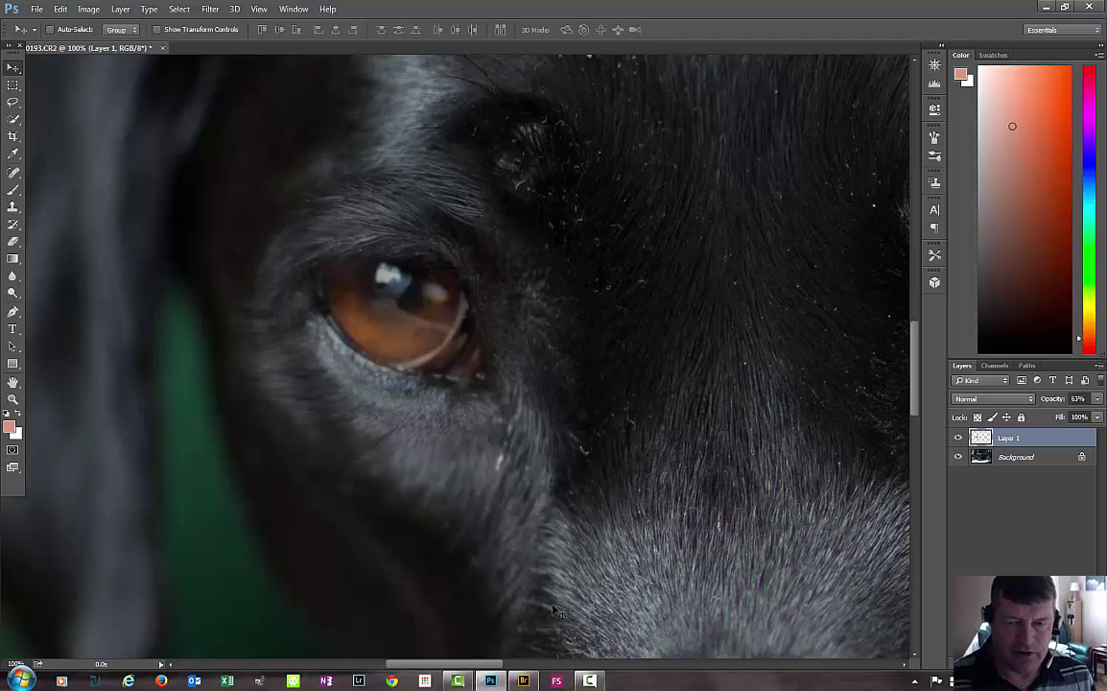
# - Zoom out to 25% and rotate the eye copy about -3.2°, then -5.85°, to match the dog's eye
pyautogui.hotkey('ctrl', '-')
pyautogui.hotkey('ctrl', '-')
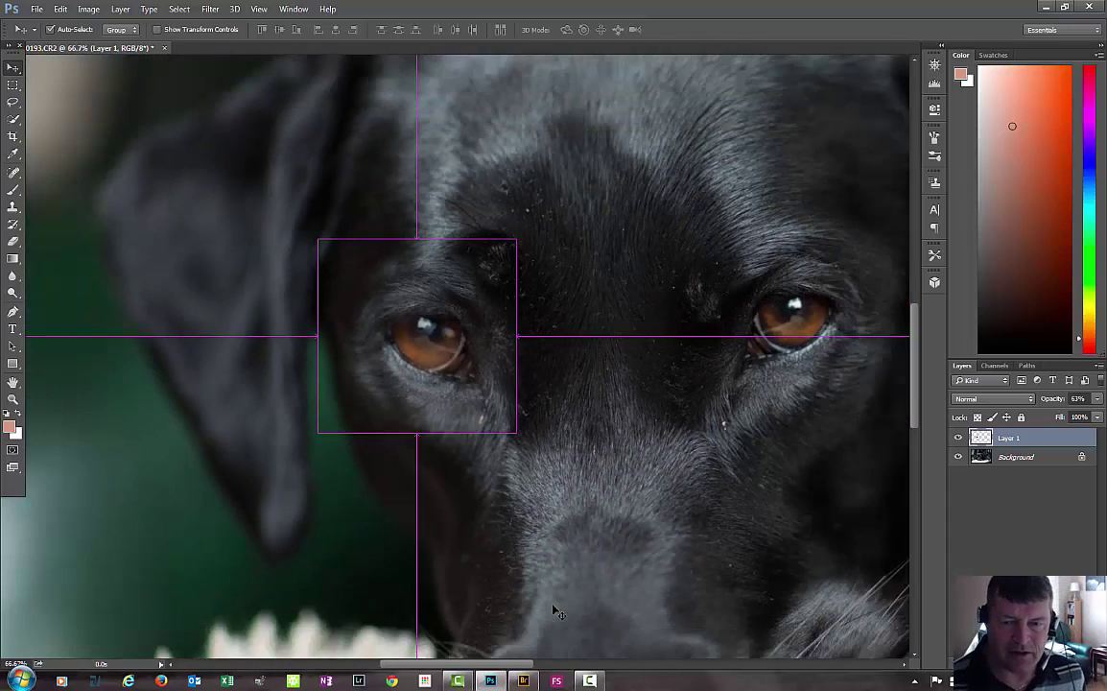
pyautogui.hotkey('ctrl', '-')
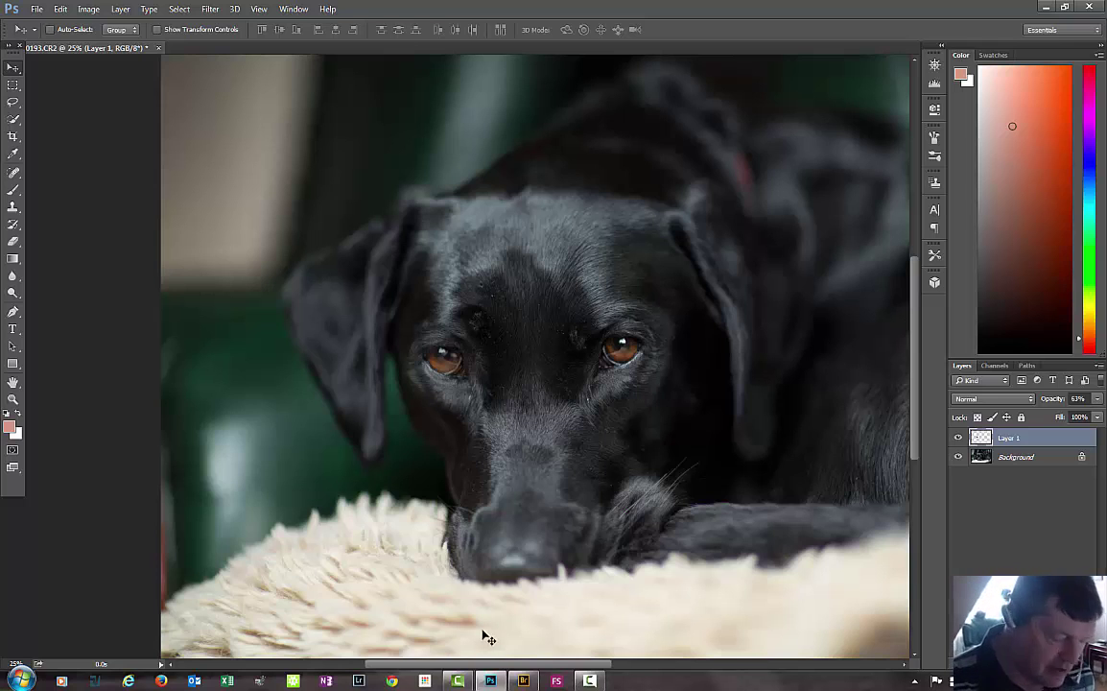
pyautogui.hotkey('ctrl', 't')
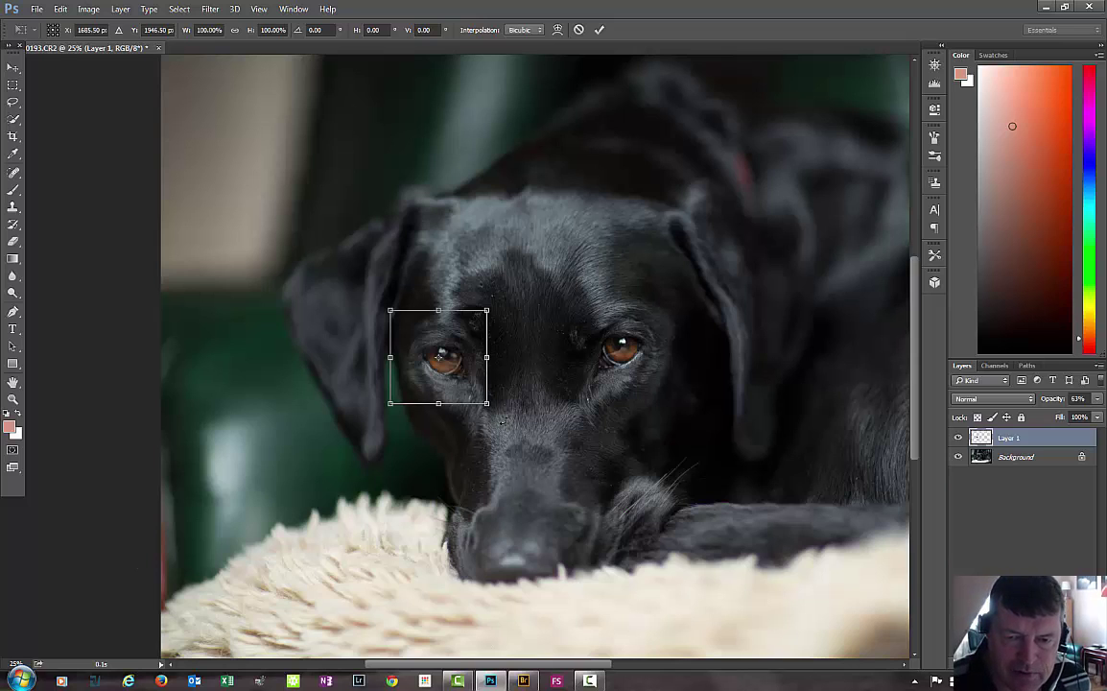
pyautogui.moveTo(505, 418); pyautogui.dragTo(510, 419)
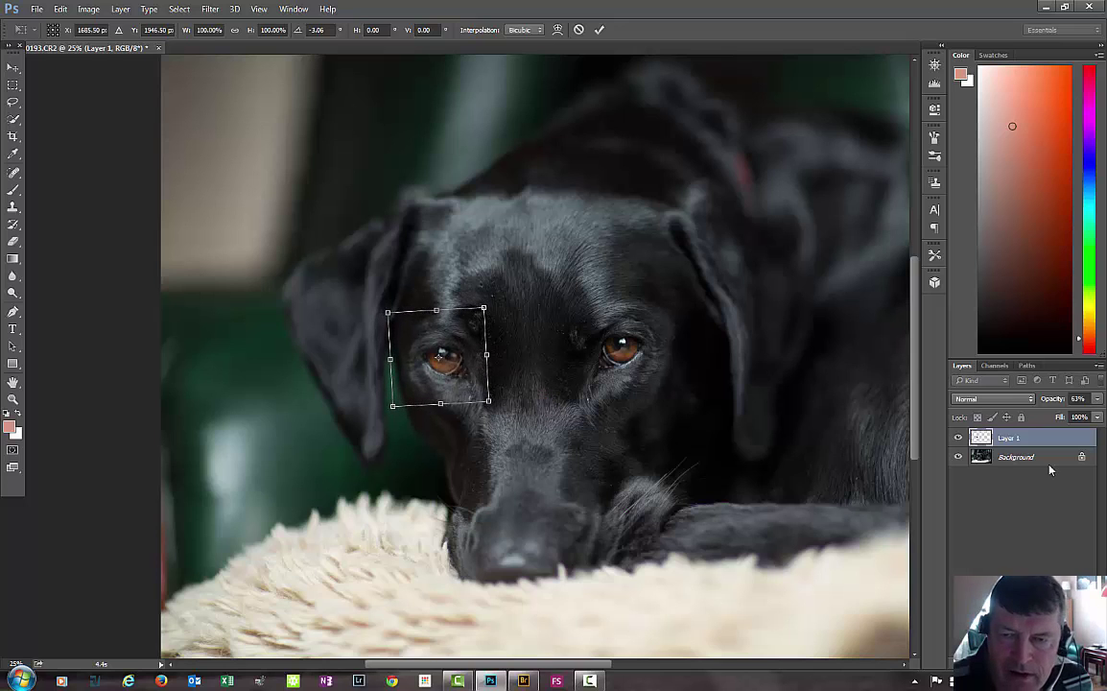
pyautogui.click(598, 30)
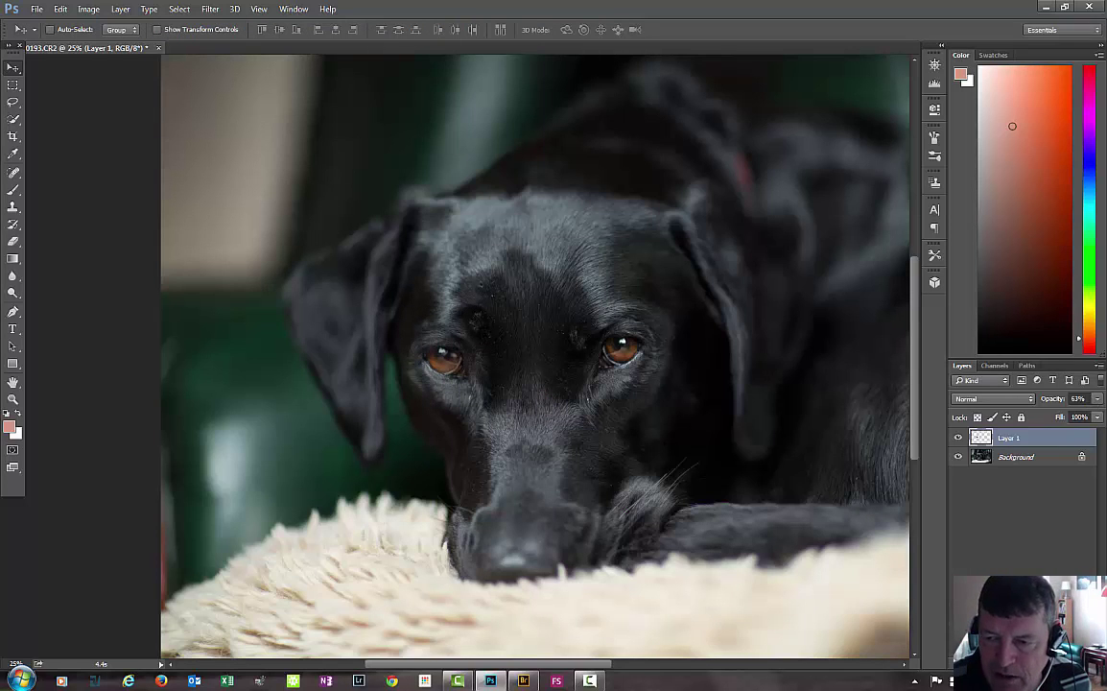
pyautogui.click(1096, 400)
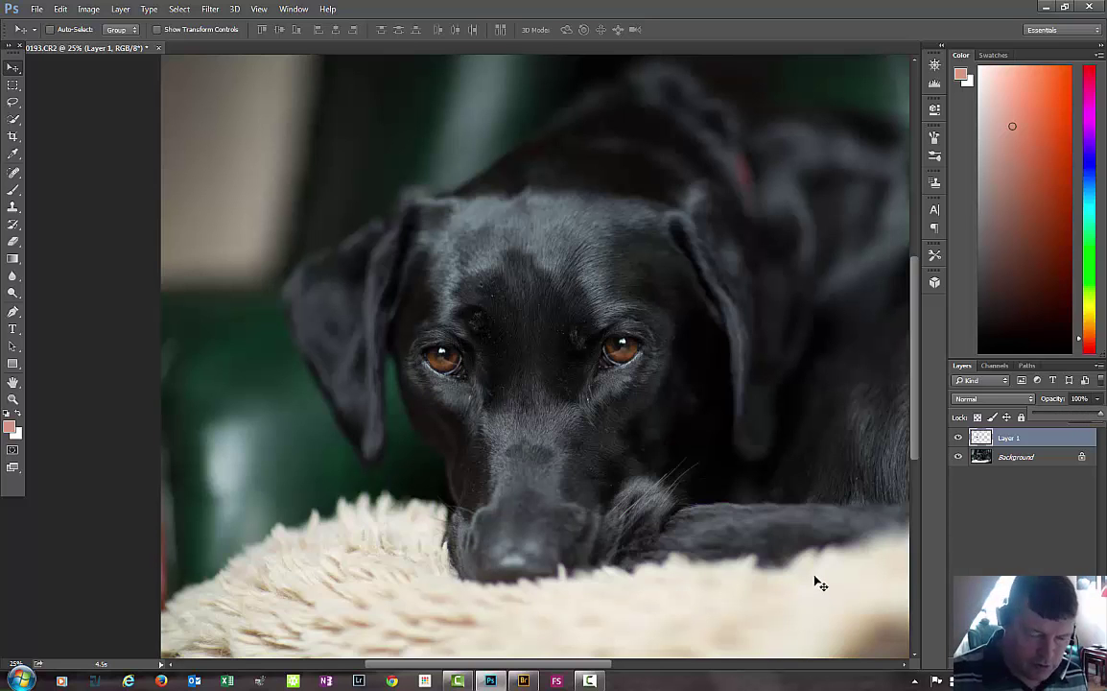
pyautogui.hotkey('ctrl', 't')
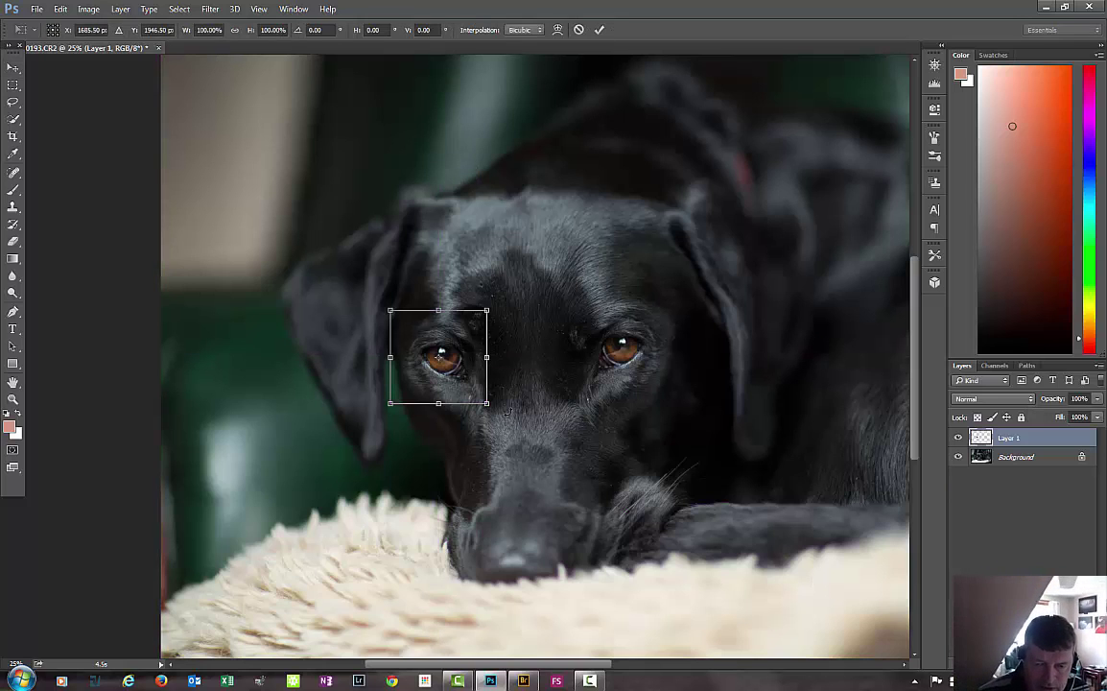
pyautogui.moveTo(511, 412); pyautogui.dragTo(516, 405)
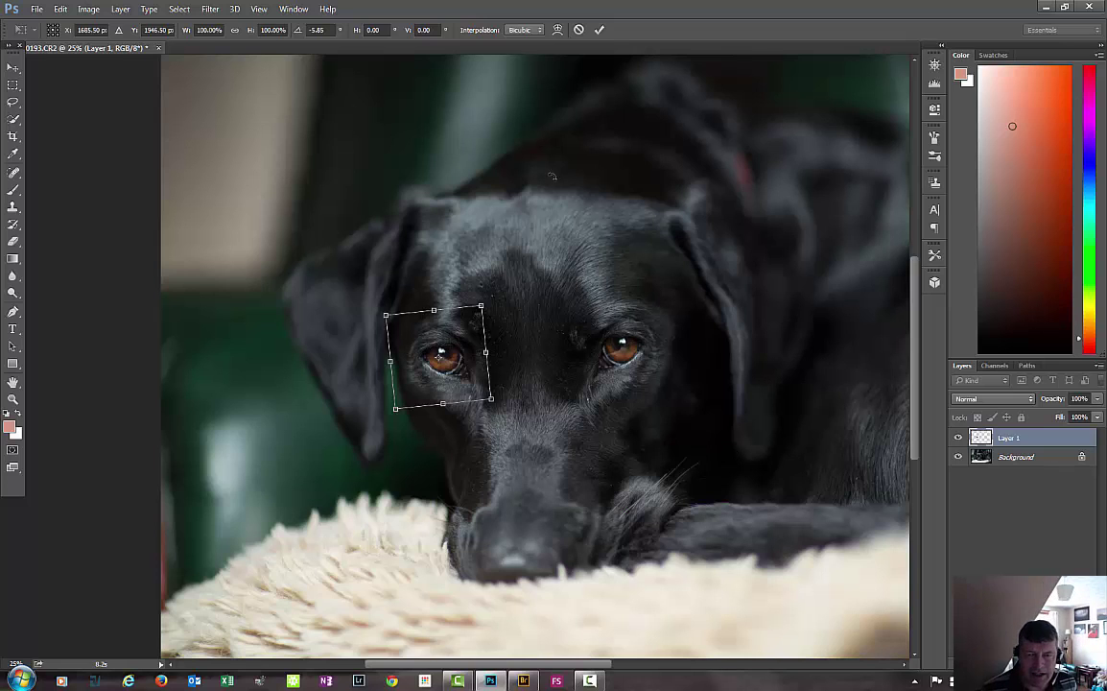
pyautogui.click(598, 29)
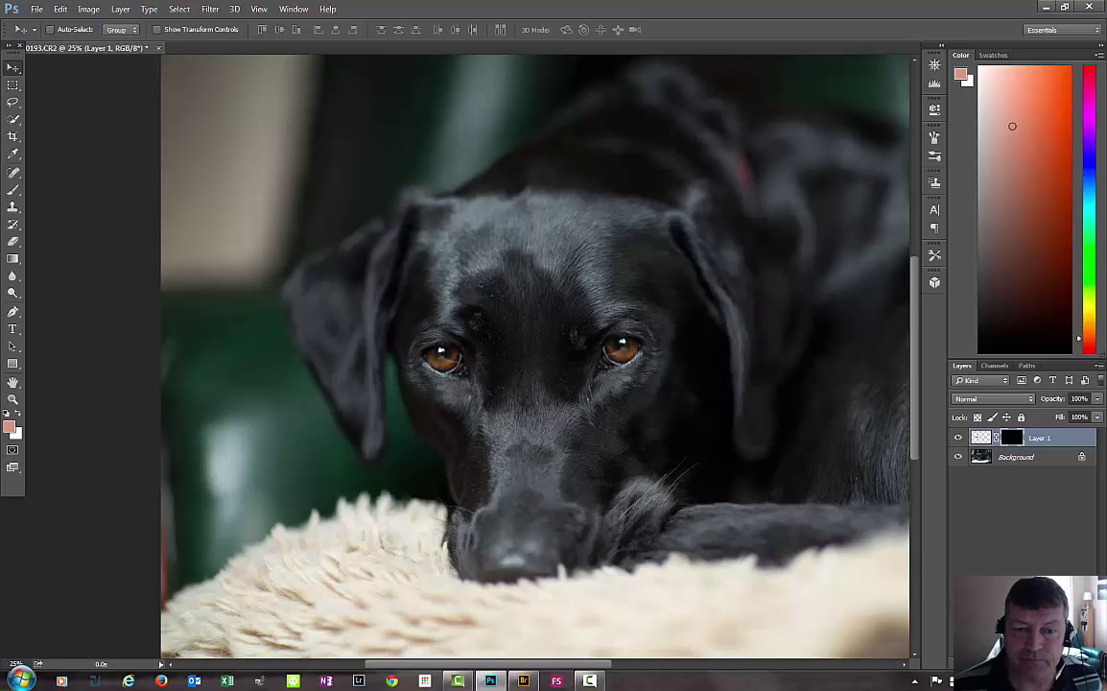
# - Reset colours to white/black and brush the sharp eye into the left eye on Layer 1's mask at 31% opacity
pyautogui.press('d')
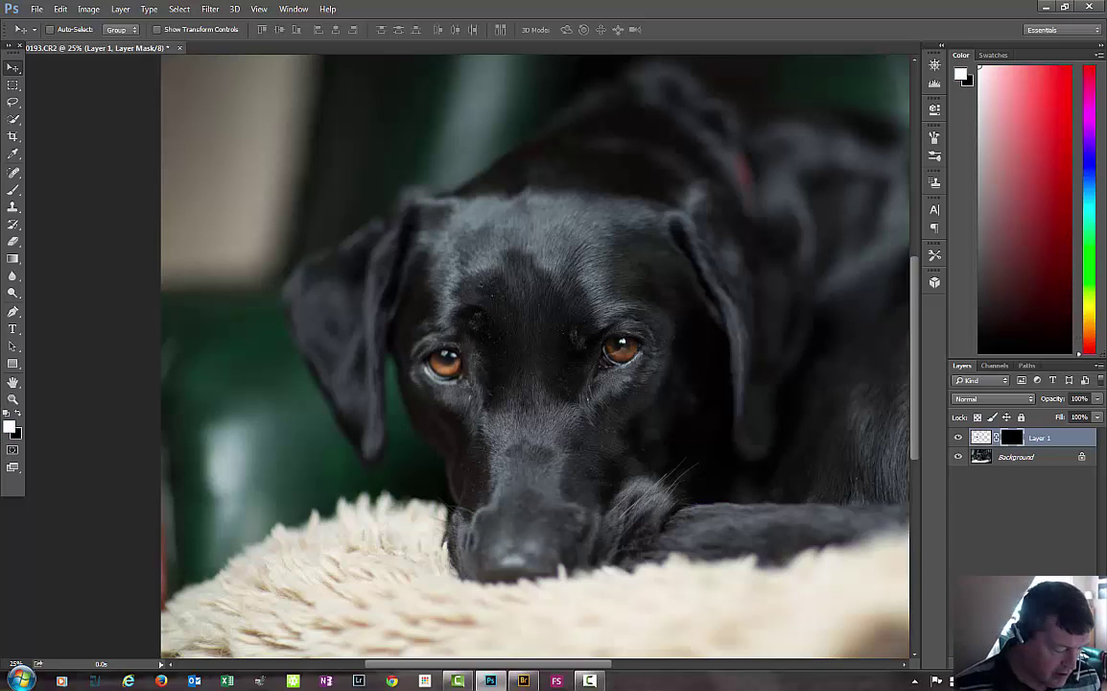
pyautogui.press('b')
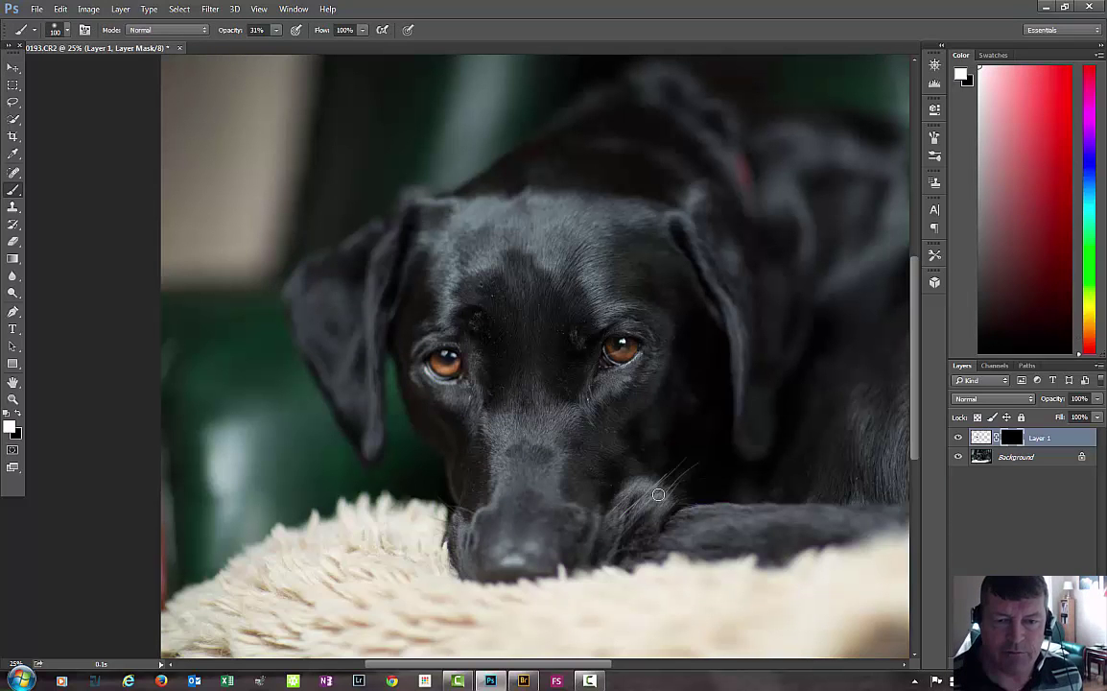
pyautogui.hotkey('ctrl', '+')
pyautogui.hotkey('ctrl', '+')
pyautogui.hotkey('ctrl', '+')
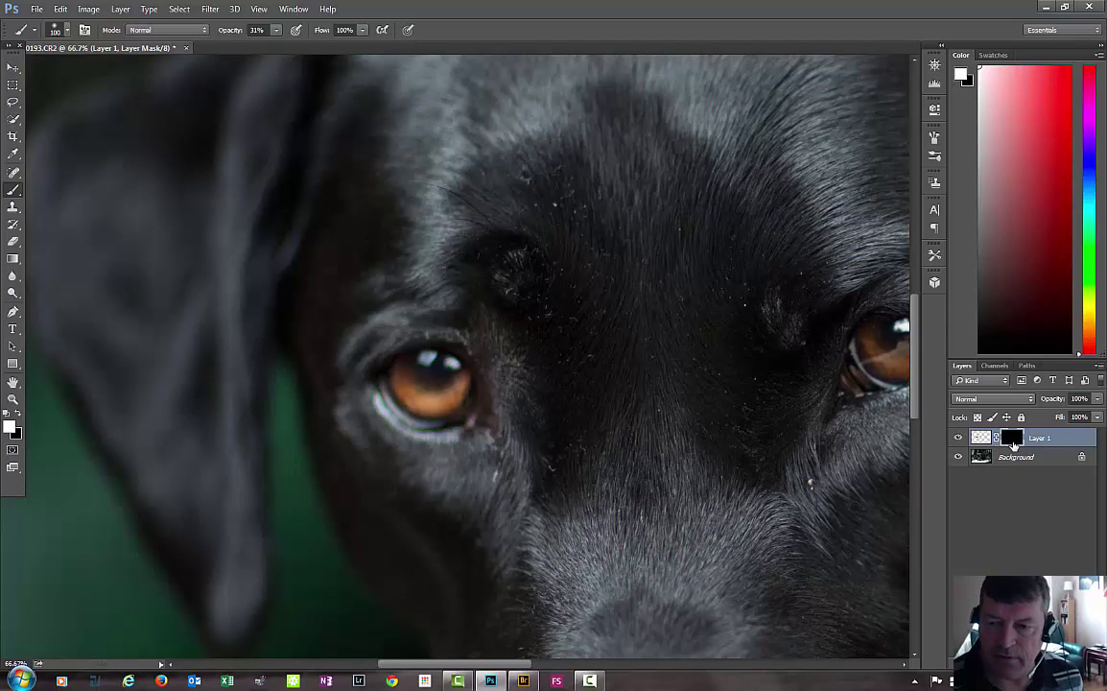
pyautogui.keyDown('shift'); pyautogui.click(1015, 443); pyautogui.keyUp('shift')
pyautogui.keyDown('shift'); pyautogui.click(1014, 443); pyautogui.keyUp('shift')
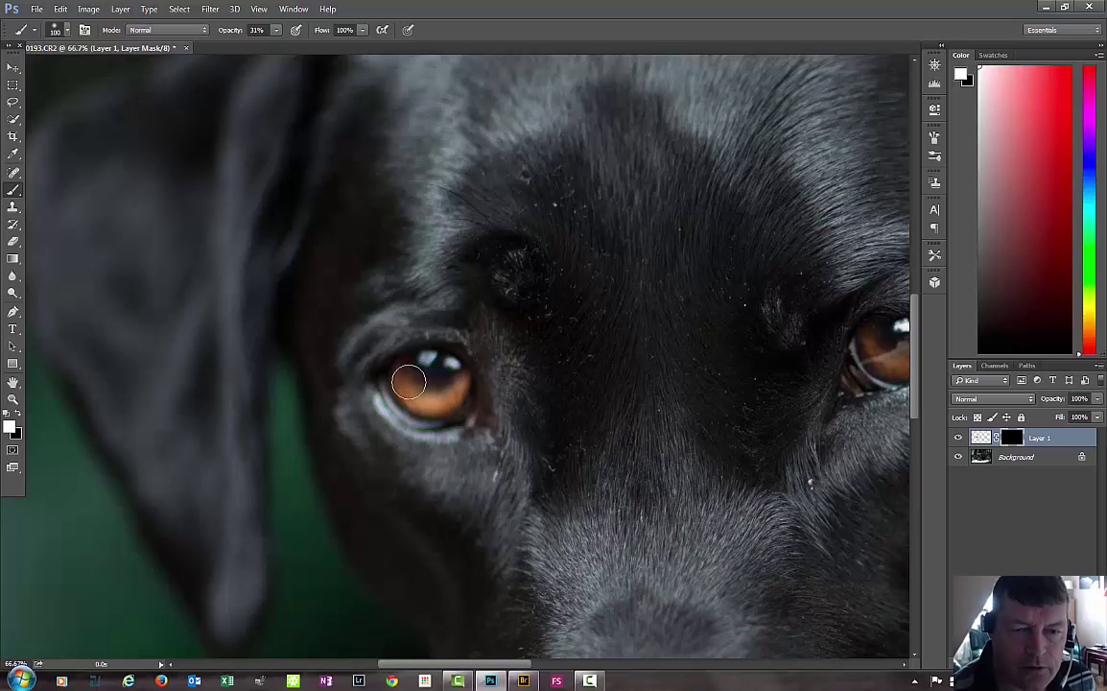
pyautogui.moveTo(408, 382); pyautogui.dragTo(422, 396)
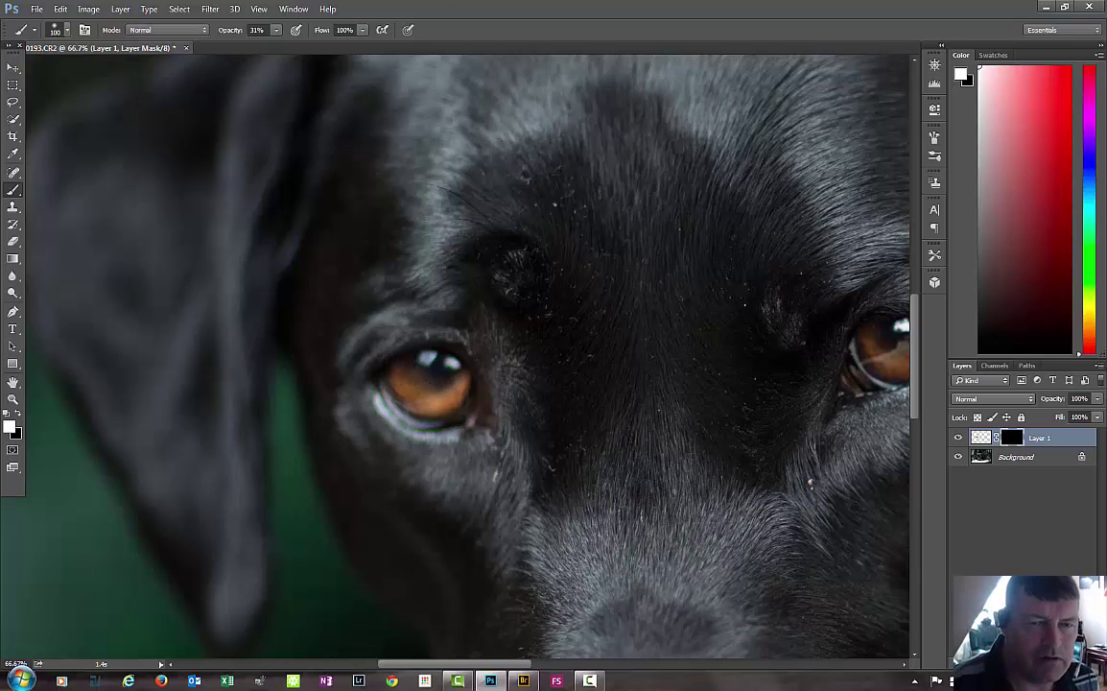
# - Raise brush opacity to 100% and paint more of the sharp eye into view over the left eye
pyautogui.click(277, 30)
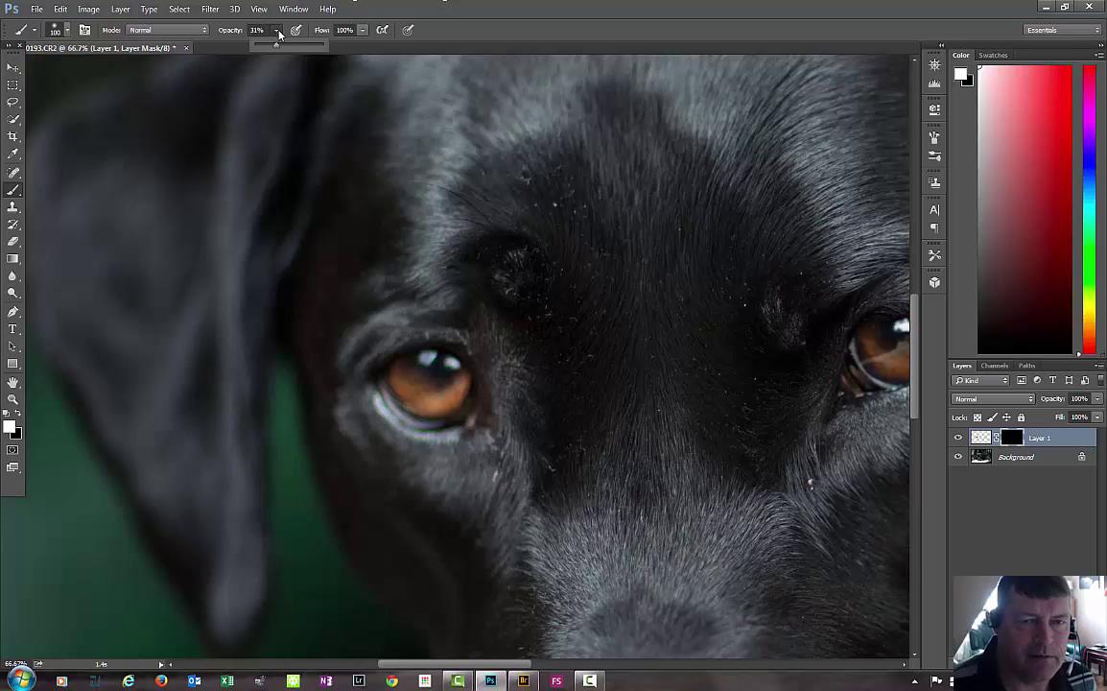
pyautogui.moveTo(278, 48); pyautogui.dragTo(324, 45)
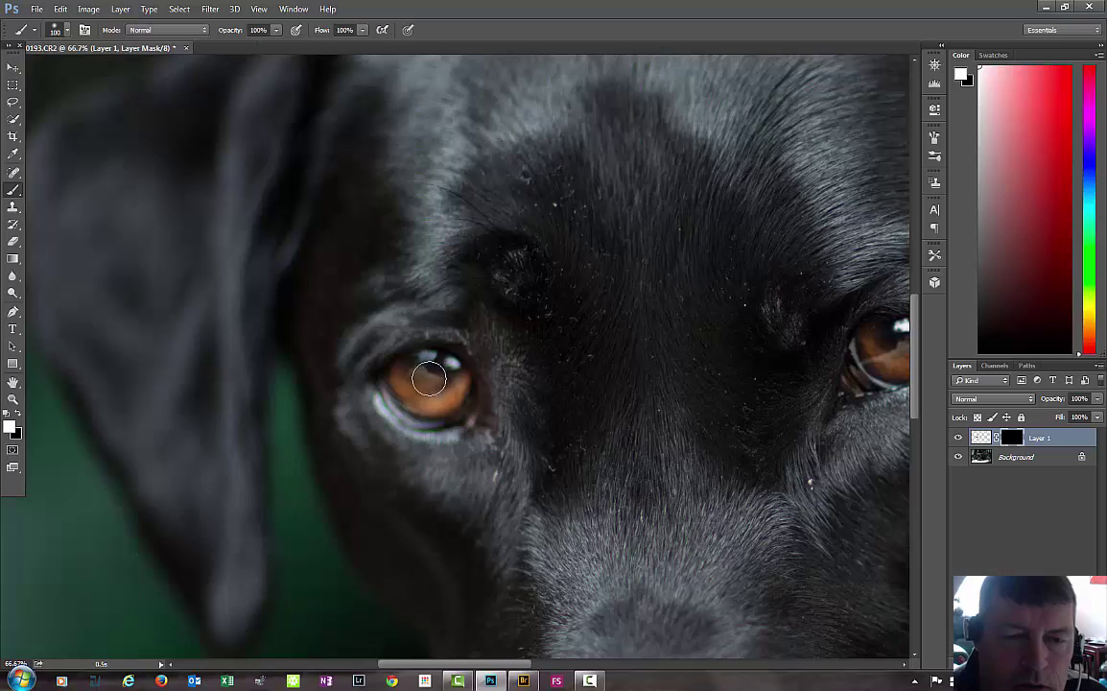
pyautogui.moveTo(429, 375); pyautogui.dragTo(437, 383)
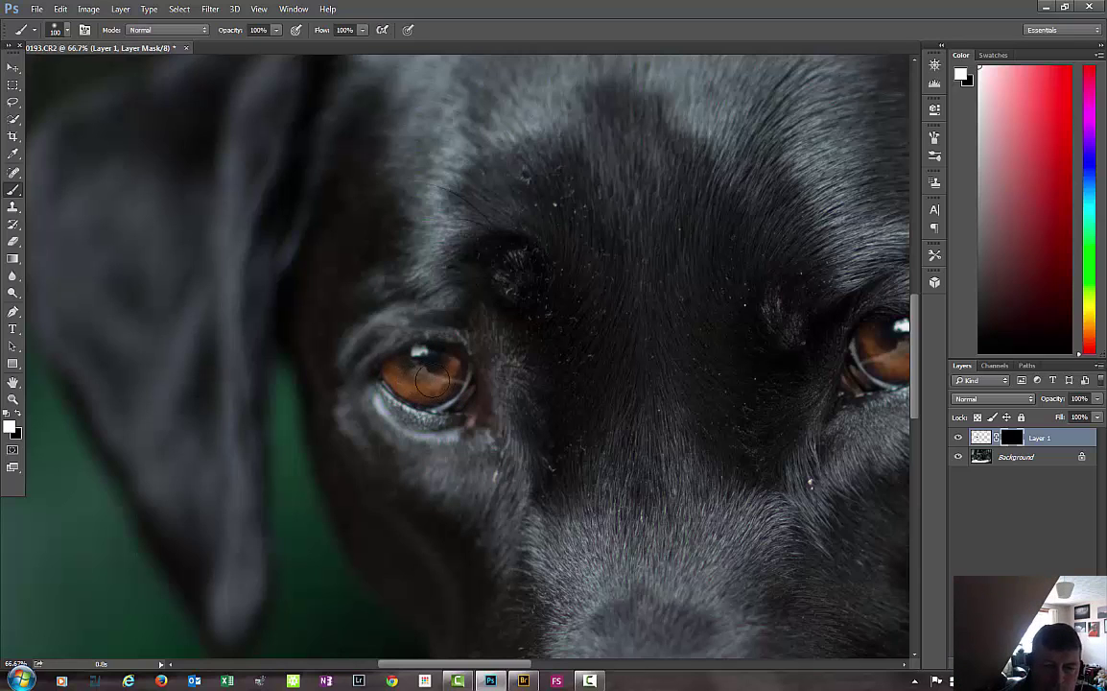
pyautogui.moveTo(433, 379); pyautogui.dragTo(402, 386)
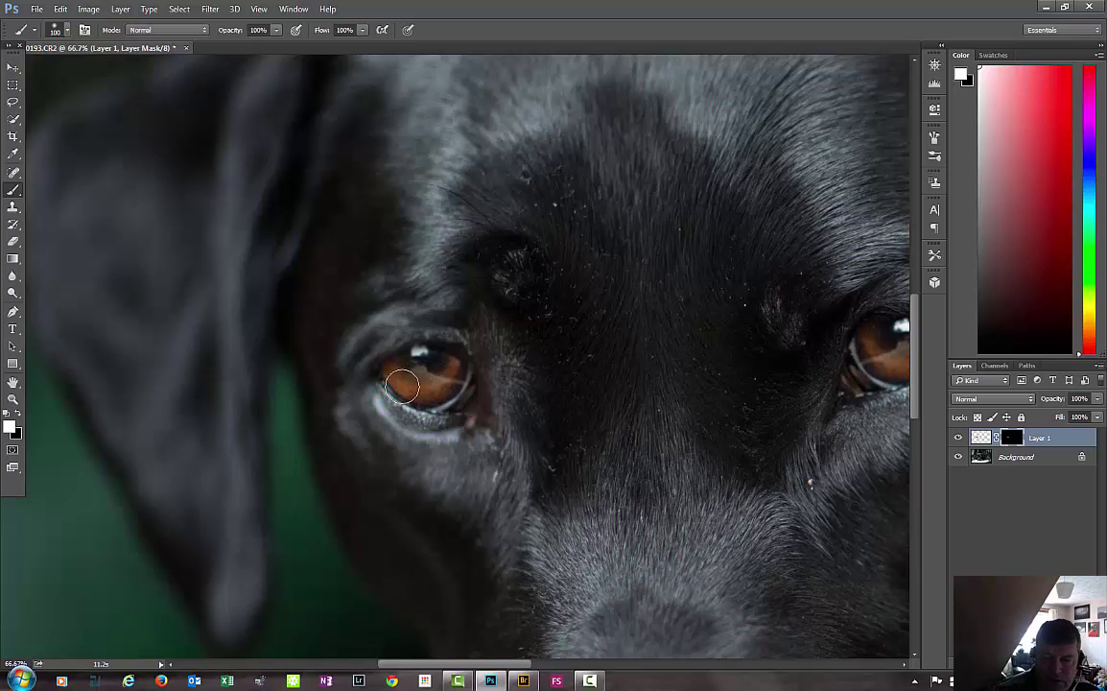
# - Rotate Layer 1's sharp eye copy about -1.34° and commit the transform
pyautogui.click(12, 67)
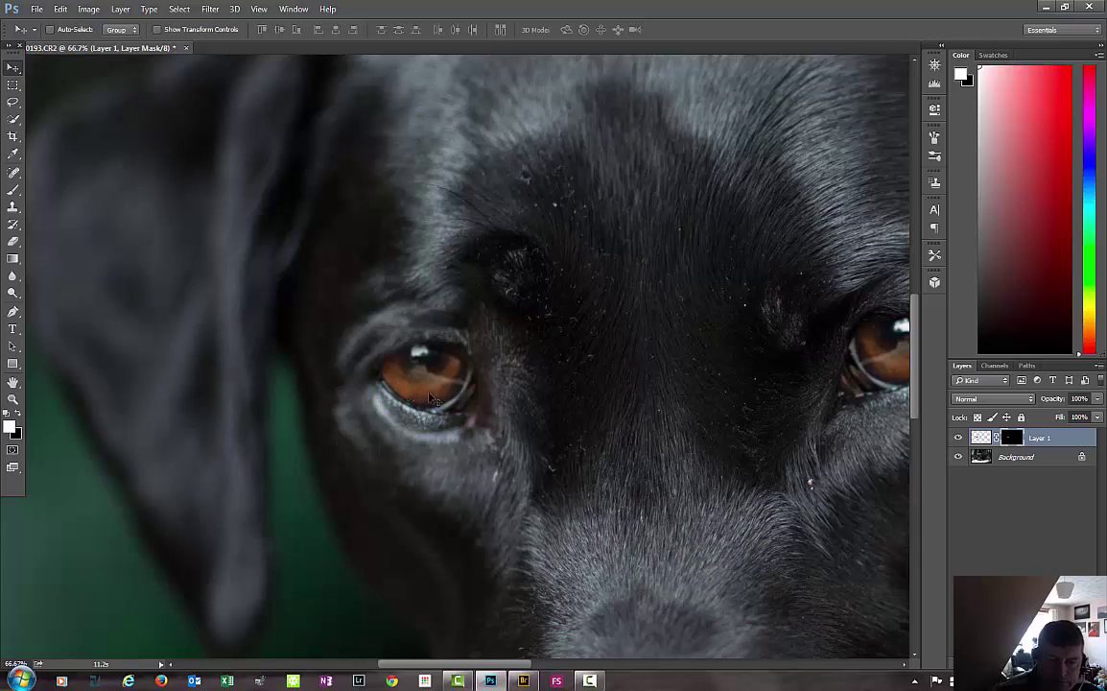
pyautogui.click(986, 441)
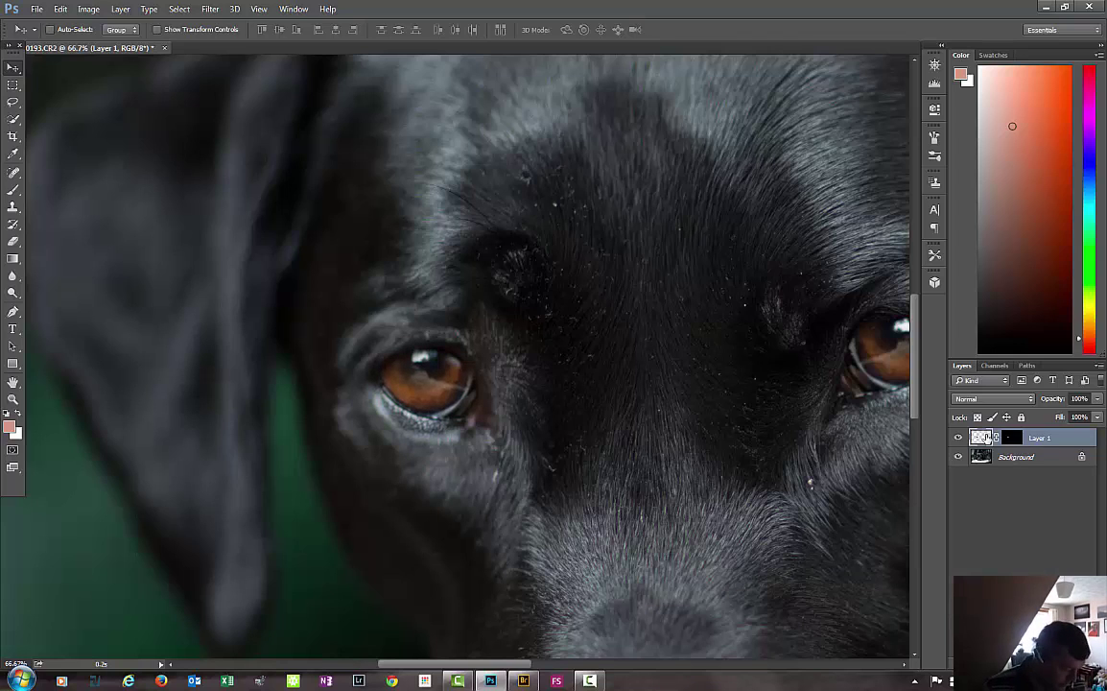
pyautogui.hotkey('ctrl', 't')
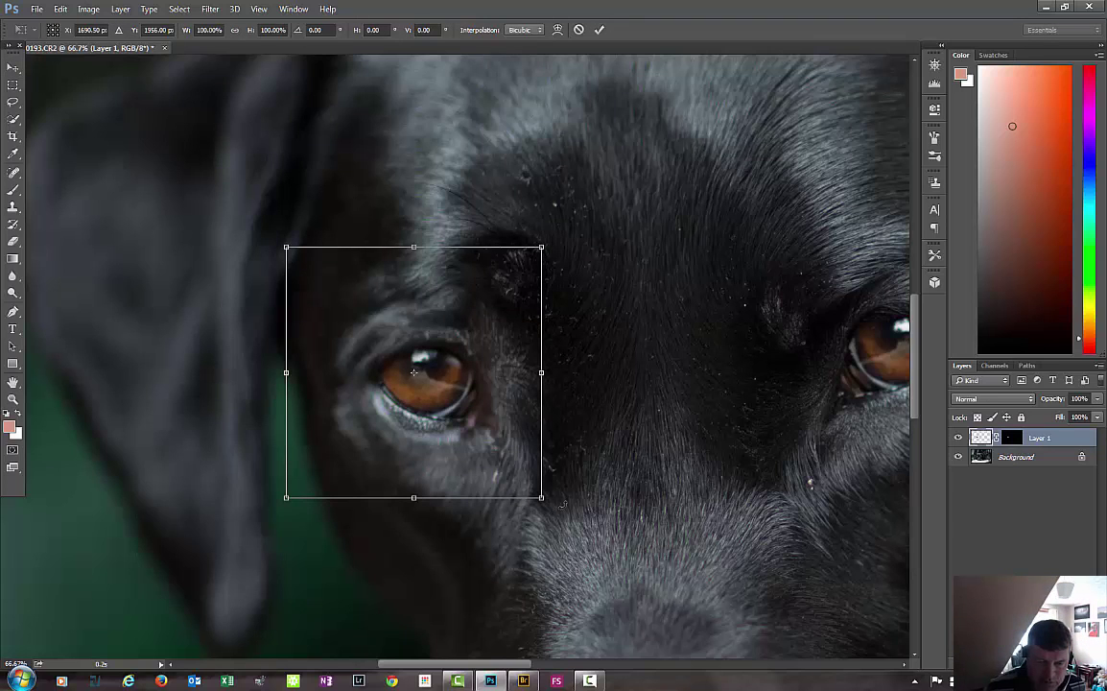
pyautogui.moveTo(565, 504); pyautogui.dragTo(559, 509)
pyautogui.click(599, 30)
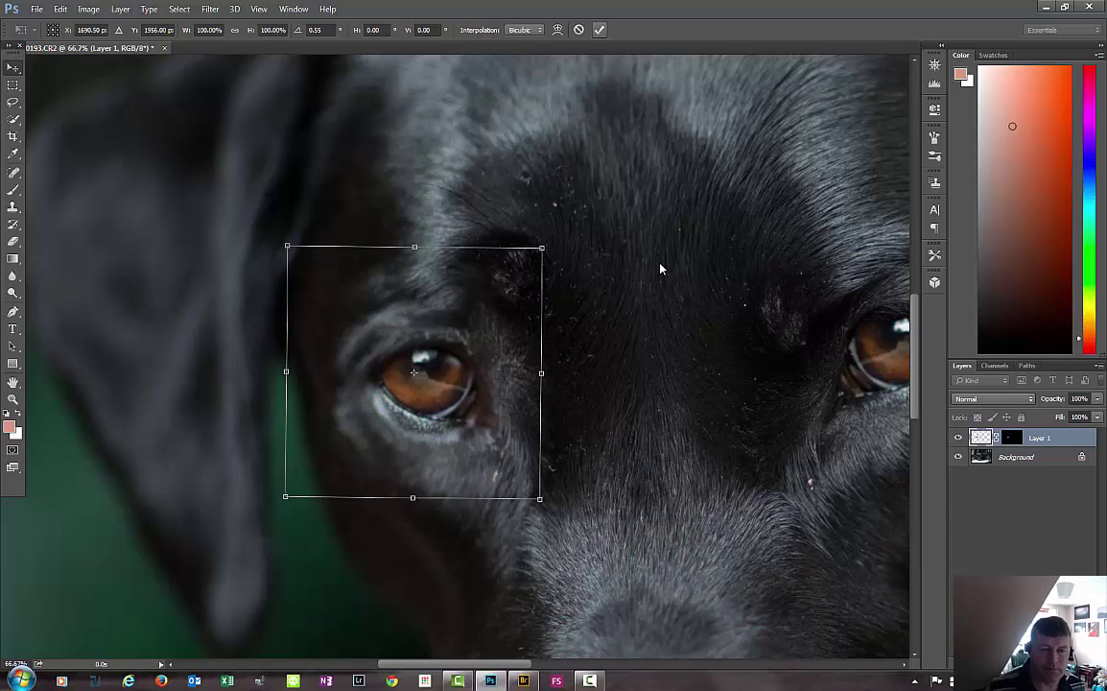
pyautogui.click(599, 30)
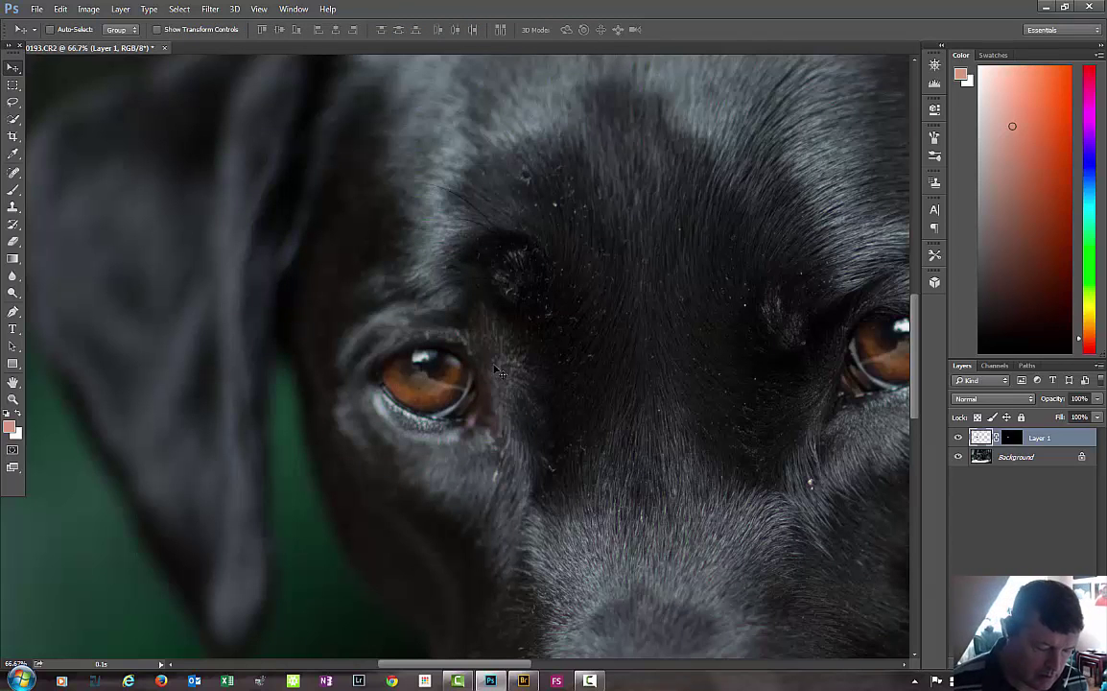
pyautogui.moveTo(529, 316); pyautogui.dragTo(425, 297)
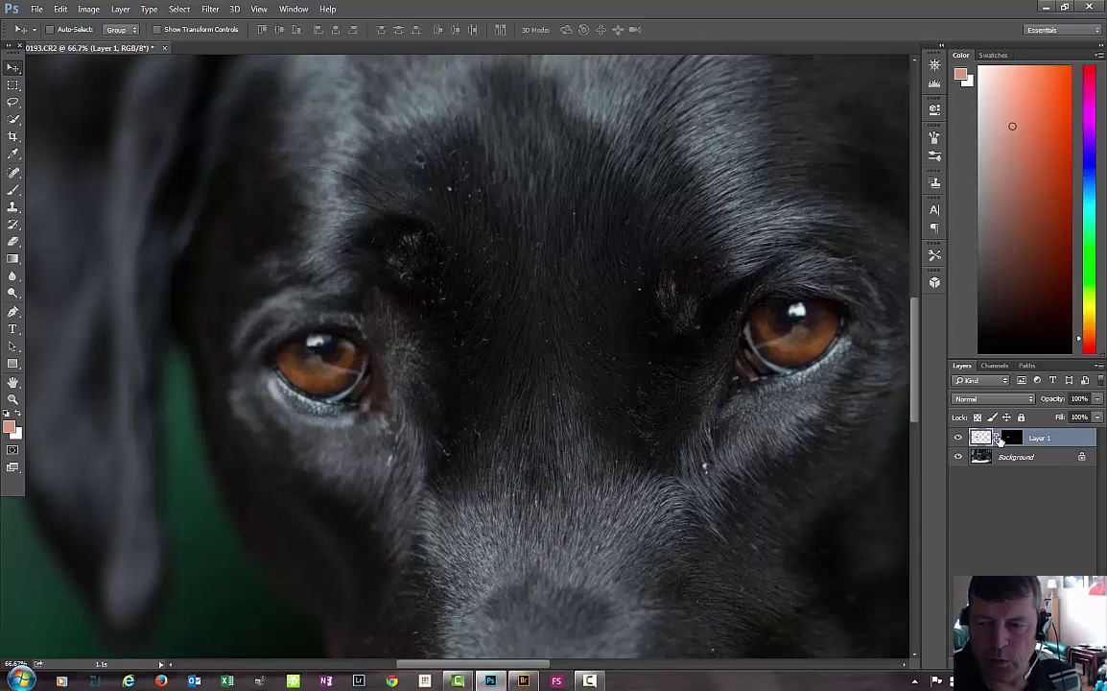
# - Brush more white onto Layer 1's mask over the dog's left eye to blend the copy
pyautogui.click(1010, 439)
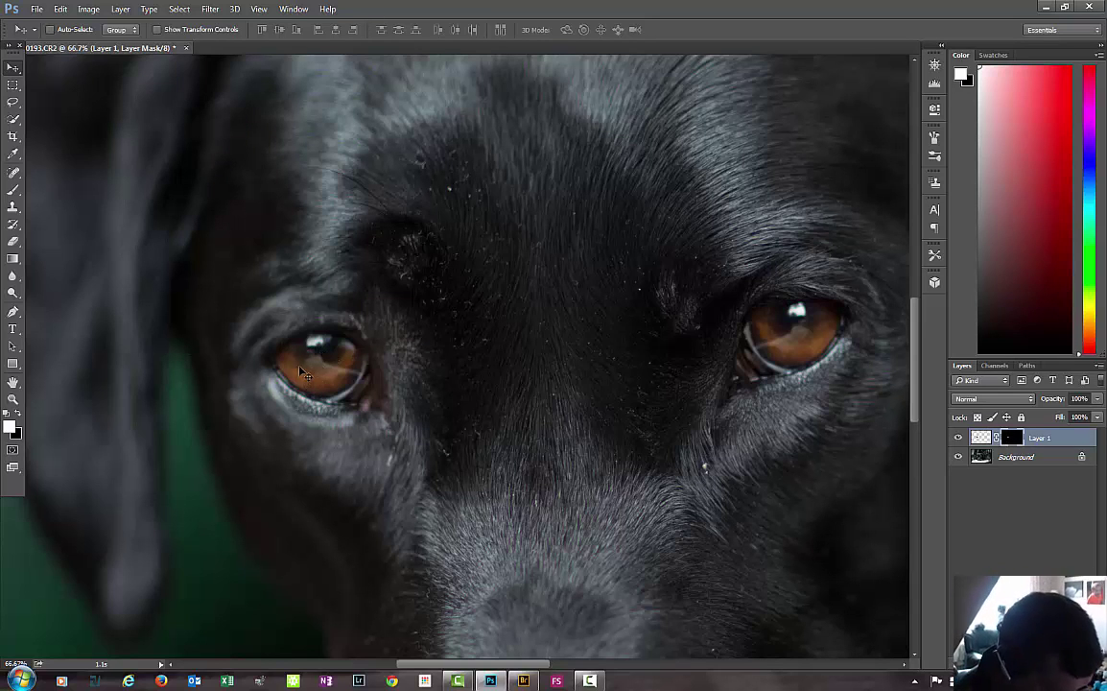
pyautogui.press('b')
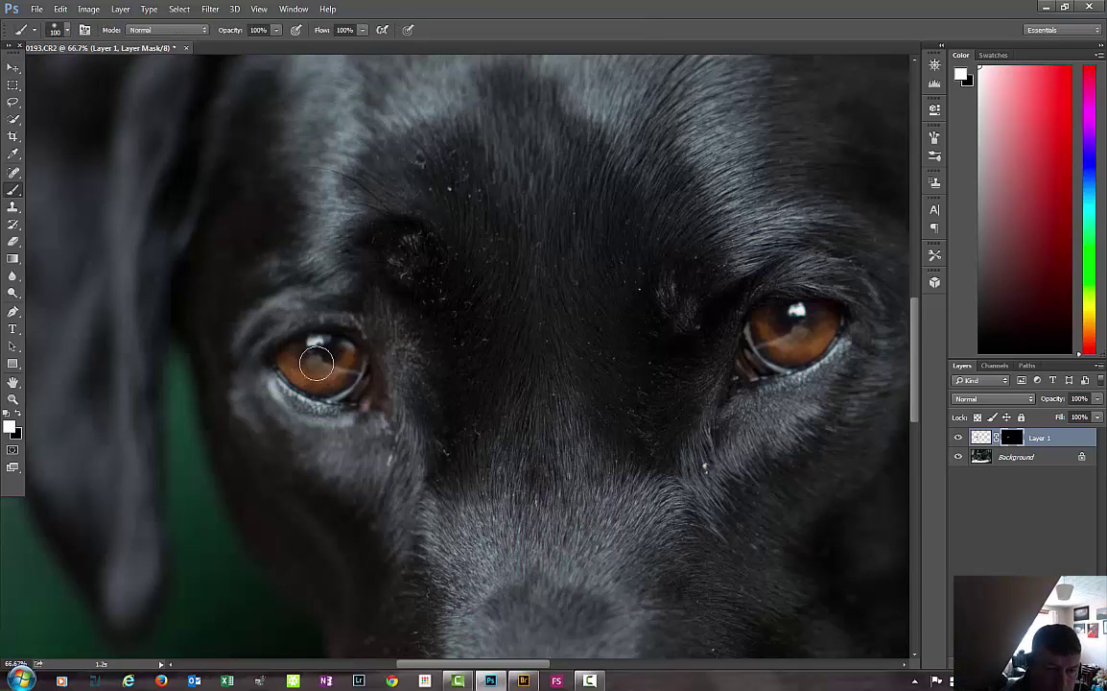
pyautogui.moveTo(329, 371)
pyautogui.mouseDown()
pyautogui.moveTo(294, 364)
pyautogui.moveTo(328, 356)
pyautogui.moveTo(333, 366)
pyautogui.moveTo(340, 353)
pyautogui.moveTo(335, 377)
pyautogui.moveTo(353, 355)
pyautogui.moveTo(335, 382)
pyautogui.moveTo(355, 355)
pyautogui.moveTo(350, 376)
pyautogui.moveTo(320, 387)
pyautogui.moveTo(285, 369)
pyautogui.moveTo(298, 356)
pyautogui.moveTo(328, 358)
pyautogui.moveTo(306, 350)
pyautogui.moveTo(296, 362)
pyautogui.moveTo(334, 350)
pyautogui.moveTo(311, 339)
pyautogui.moveTo(282, 360)
pyautogui.moveTo(316, 350)
pyautogui.moveTo(281, 356)
pyautogui.moveTo(337, 356)
pyautogui.moveTo(323, 344)
pyautogui.moveTo(338, 343)
pyautogui.moveTo(314, 340)
pyautogui.moveTo(289, 356)
pyautogui.moveTo(308, 341)
pyautogui.moveTo(297, 340)
pyautogui.moveTo(287, 357)
pyautogui.moveTo(309, 336)
pyautogui.moveTo(299, 335)
pyautogui.moveTo(281, 349)
pyautogui.moveTo(308, 337)
pyautogui.moveTo(332, 345)
pyautogui.moveTo(327, 334)
pyautogui.moveTo(355, 352)
pyautogui.moveTo(373, 406)
pyautogui.moveTo(353, 340)
pyautogui.moveTo(365, 395)
pyautogui.moveTo(309, 382)
pyautogui.moveTo(272, 346)
pyautogui.moveTo(322, 375)
pyautogui.moveTo(322, 340)
pyautogui.moveTo(290, 310)
pyautogui.moveTo(260, 317)
pyautogui.moveTo(290, 343)
pyautogui.moveTo(295, 307)
pyautogui.moveTo(256, 328)
pyautogui.moveTo(288, 305)
pyautogui.moveTo(328, 335)
pyautogui.moveTo(267, 353)
pyautogui.moveTo(341, 349)
pyautogui.moveTo(291, 329)
pyautogui.moveTo(283, 341)
pyautogui.moveTo(252, 321)
pyautogui.moveTo(267, 347)
pyautogui.moveTo(274, 338)
pyautogui.moveTo(340, 390)
pyautogui.mouseUp()
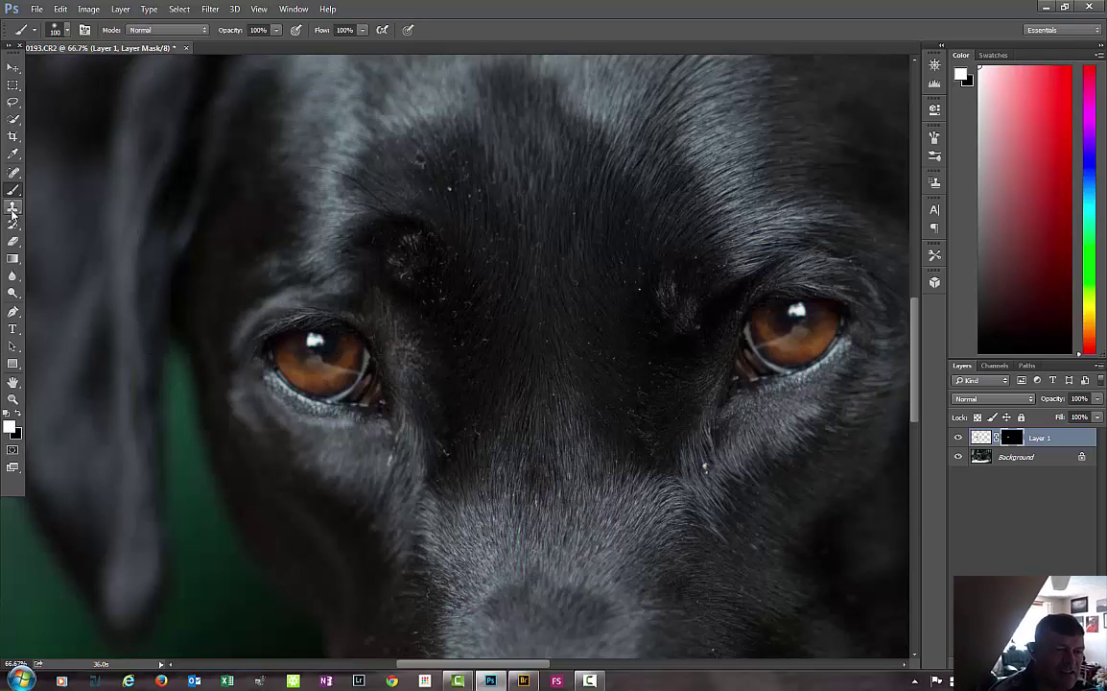
# - Clone from all layers with a brush shrunk to about 45, stamping a catchlight into the left pupil
pyautogui.click(13, 206)
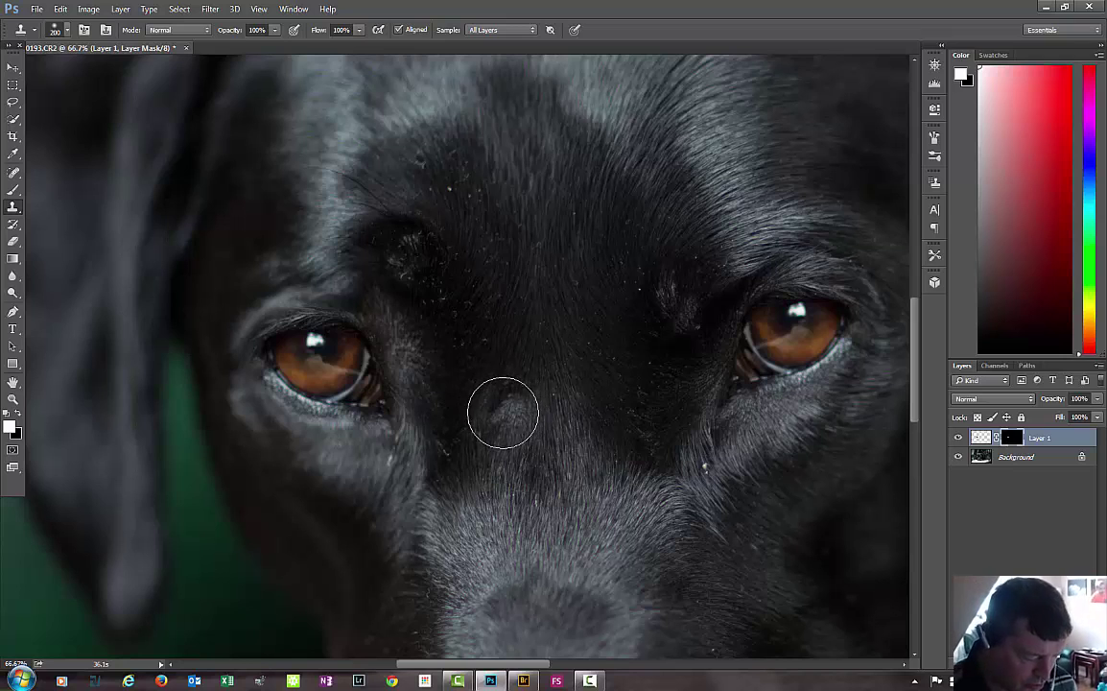
pyautogui.press('[')
pyautogui.press('[')
pyautogui.press('[')
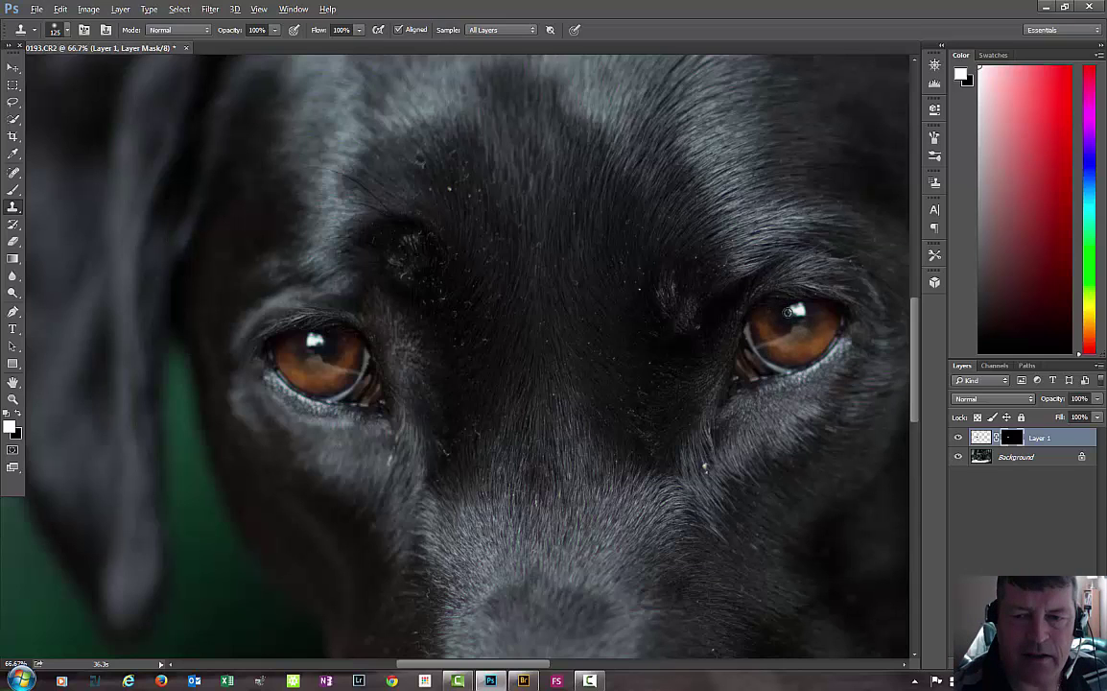
pyautogui.hotkey('alt', 'space')
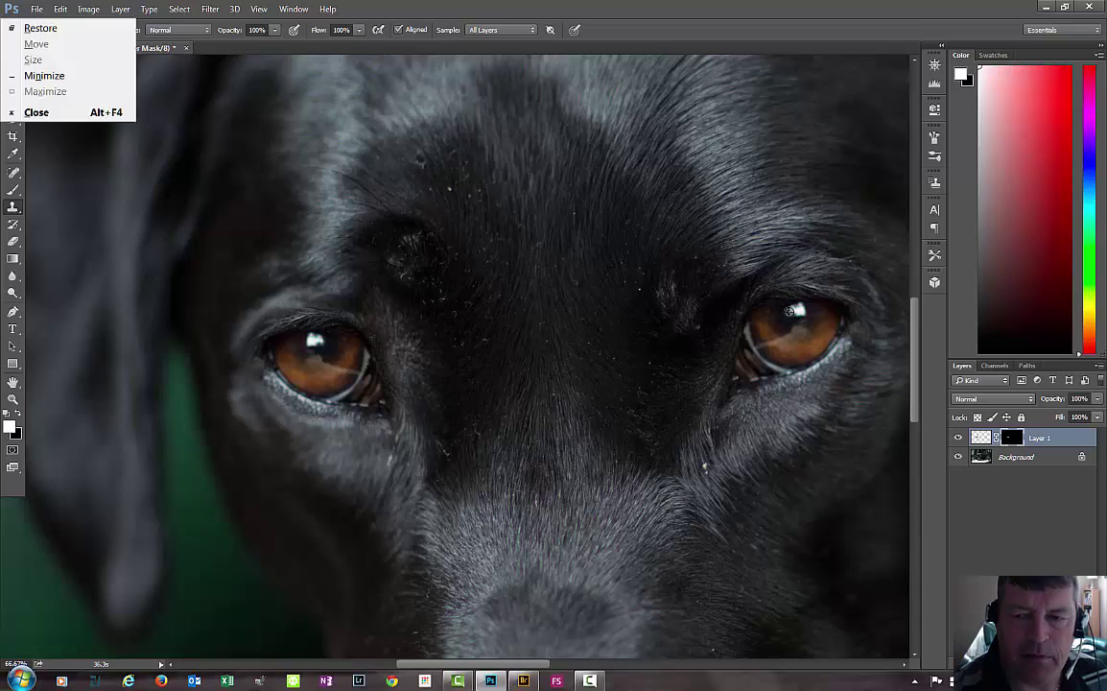
pyautogui.press('Escape')
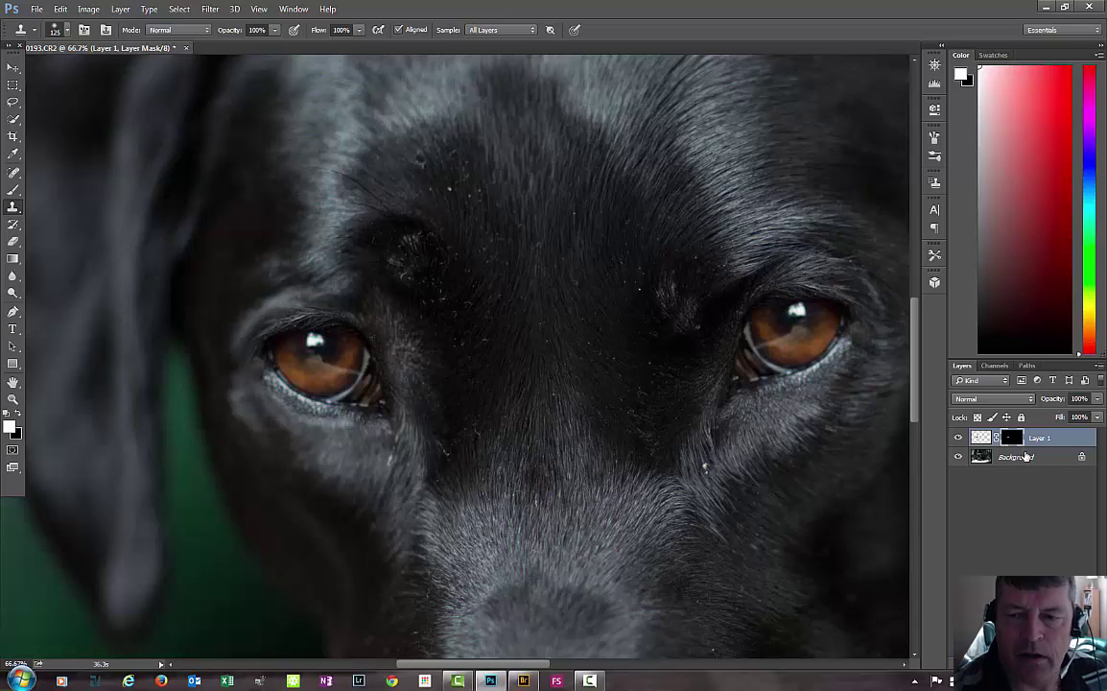
pyautogui.keyDown('alt'); pyautogui.click(791, 311); pyautogui.keyUp('alt')
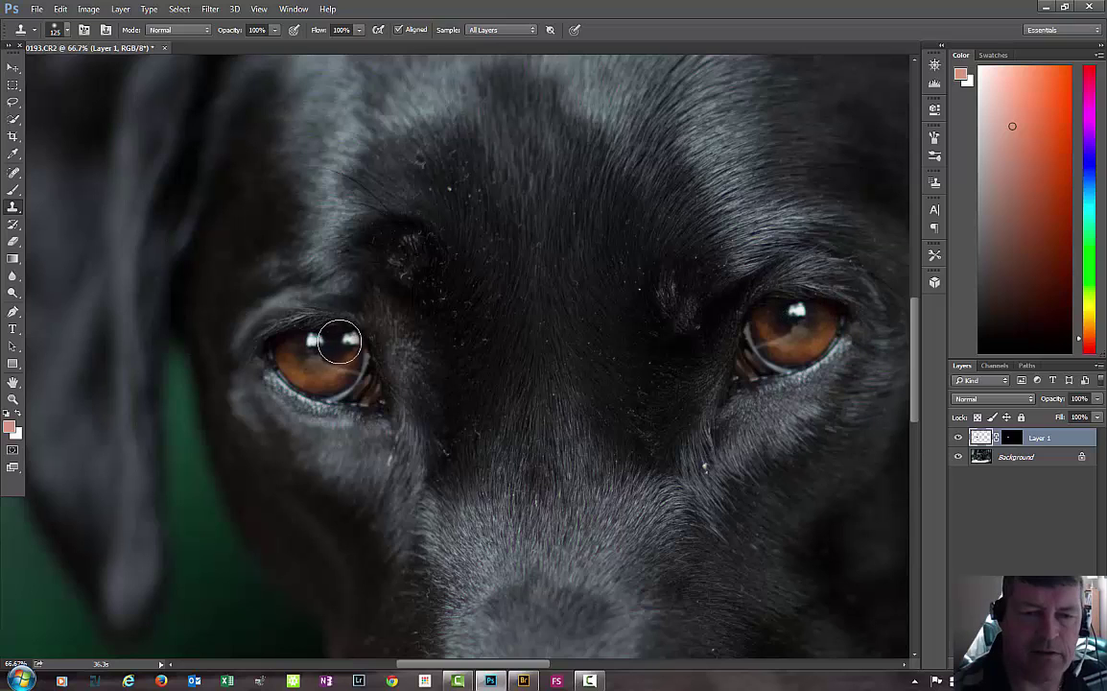
pyautogui.press('[')
pyautogui.press('[')
pyautogui.press('[')
pyautogui.press('[')
pyautogui.press('[')
pyautogui.press('[')
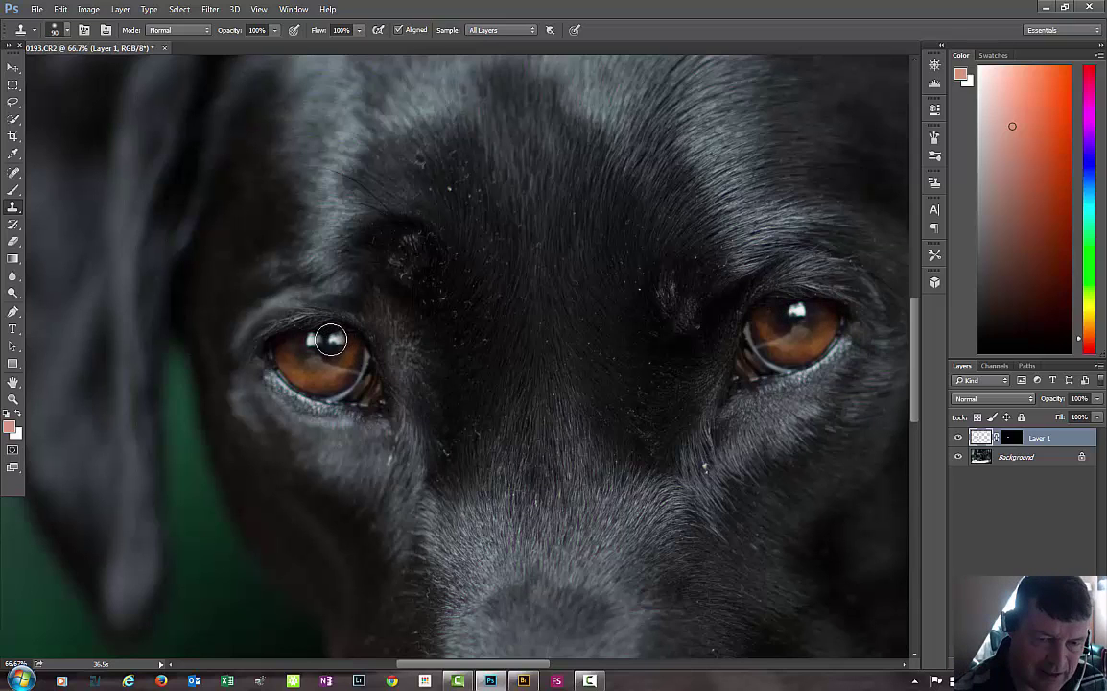
pyautogui.press('[')
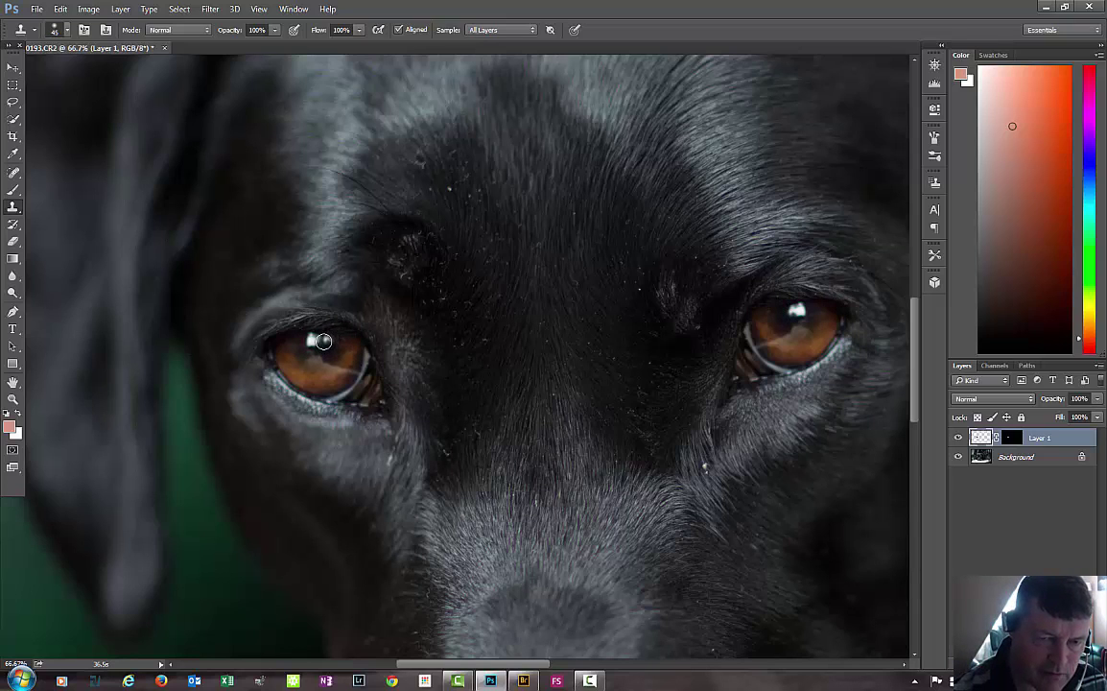
pyautogui.click(327, 340)
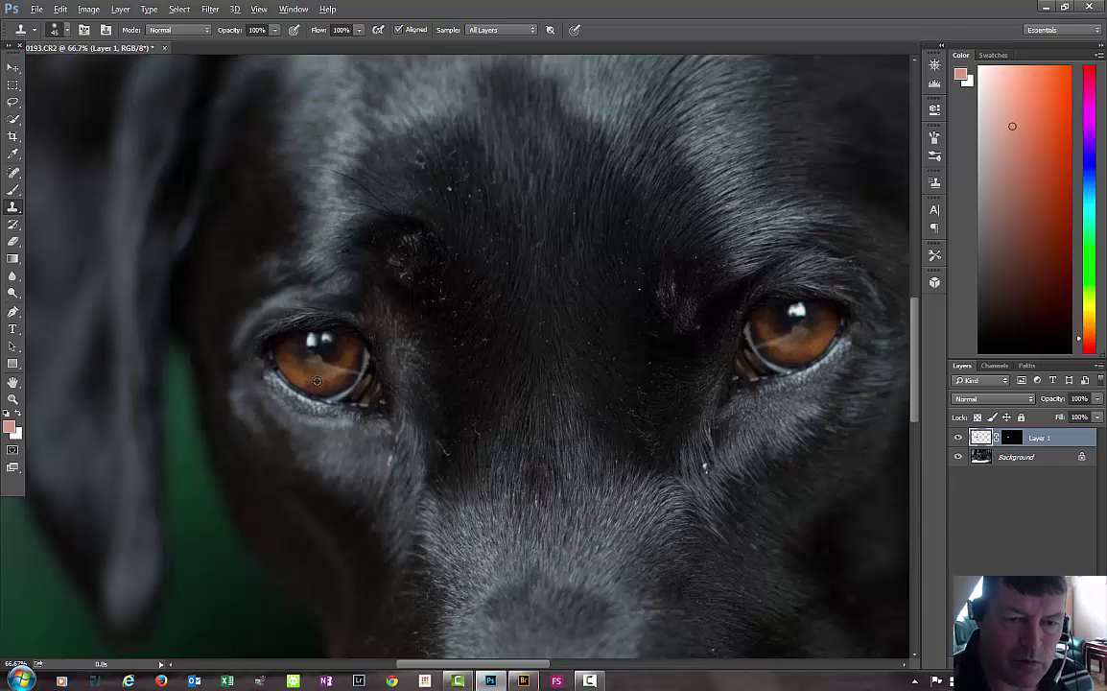
# - Resample the right eye's highlight as the Clone Stamp source
pyautogui.press('alt')
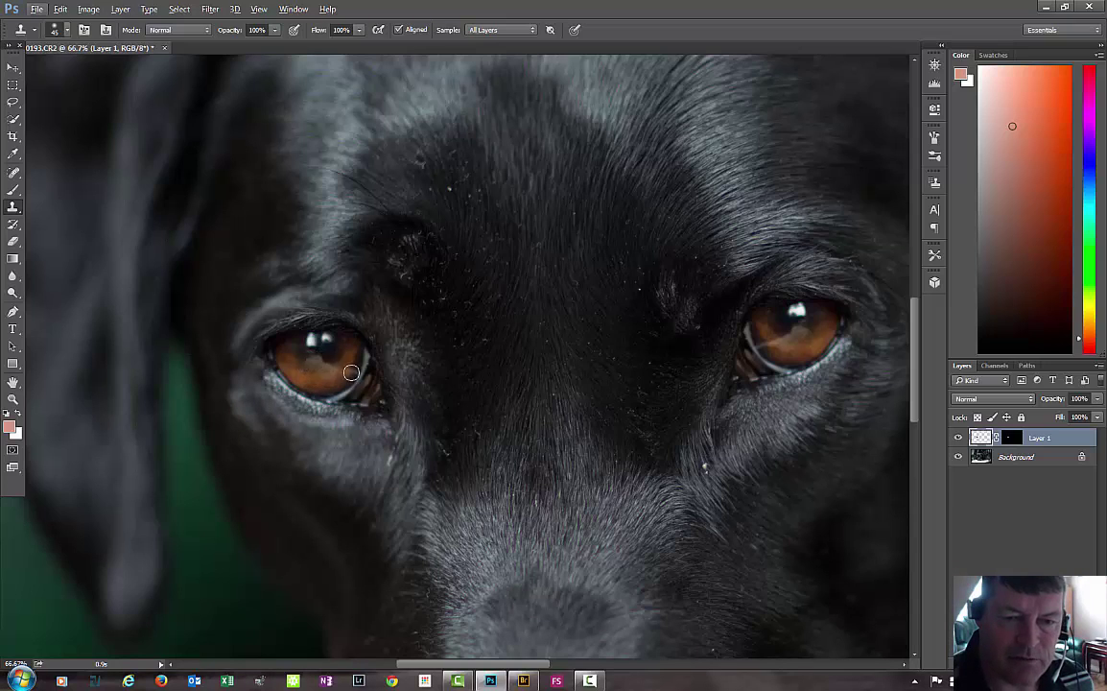
pyautogui.press('alt')
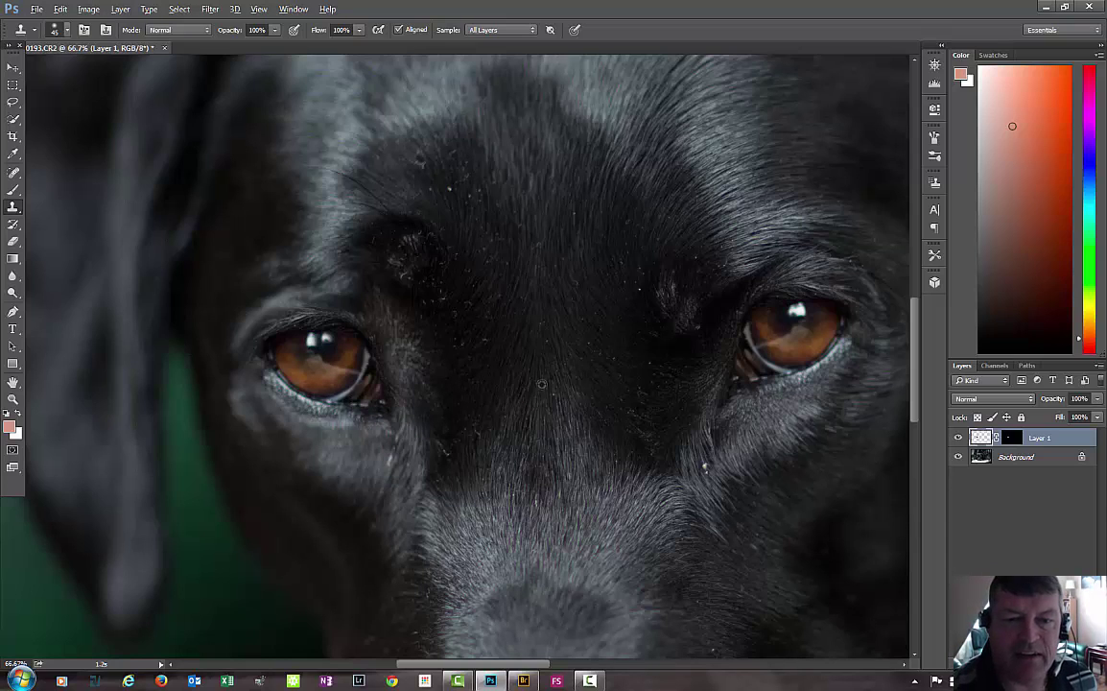
pyautogui.keyDown('alt'); pyautogui.click(801, 354); pyautogui.keyUp('alt')
pyautogui.click(778, 347)
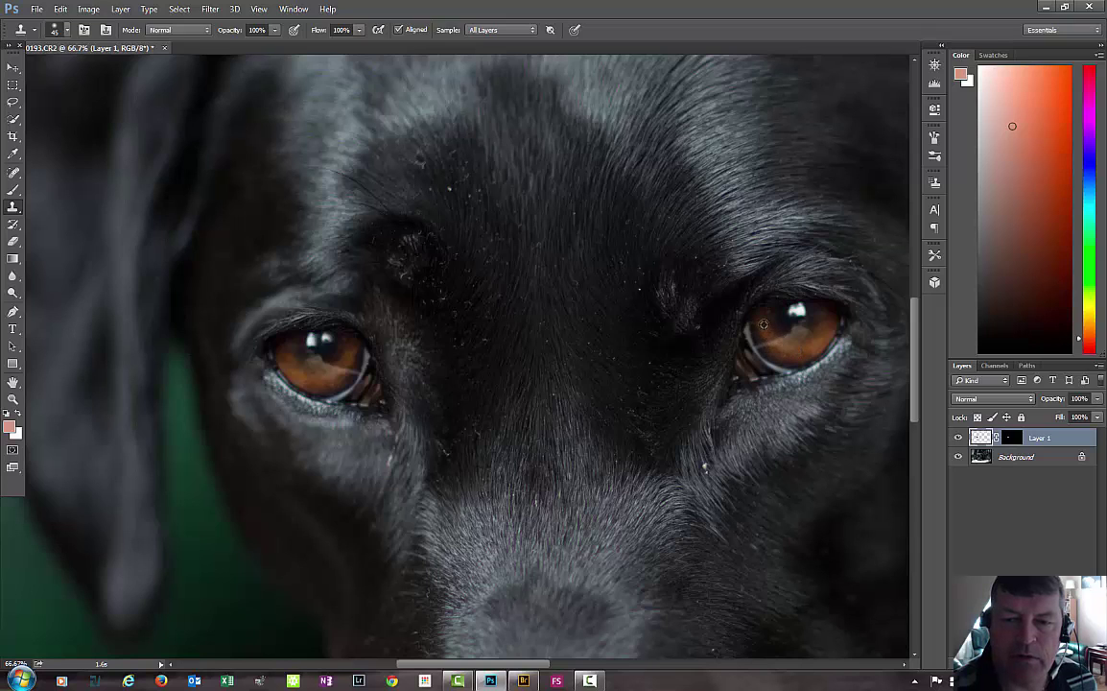
# - Clone texture over the left eye's upper iris and highlight on Layer 1
pyautogui.hotkey('alt', '[')
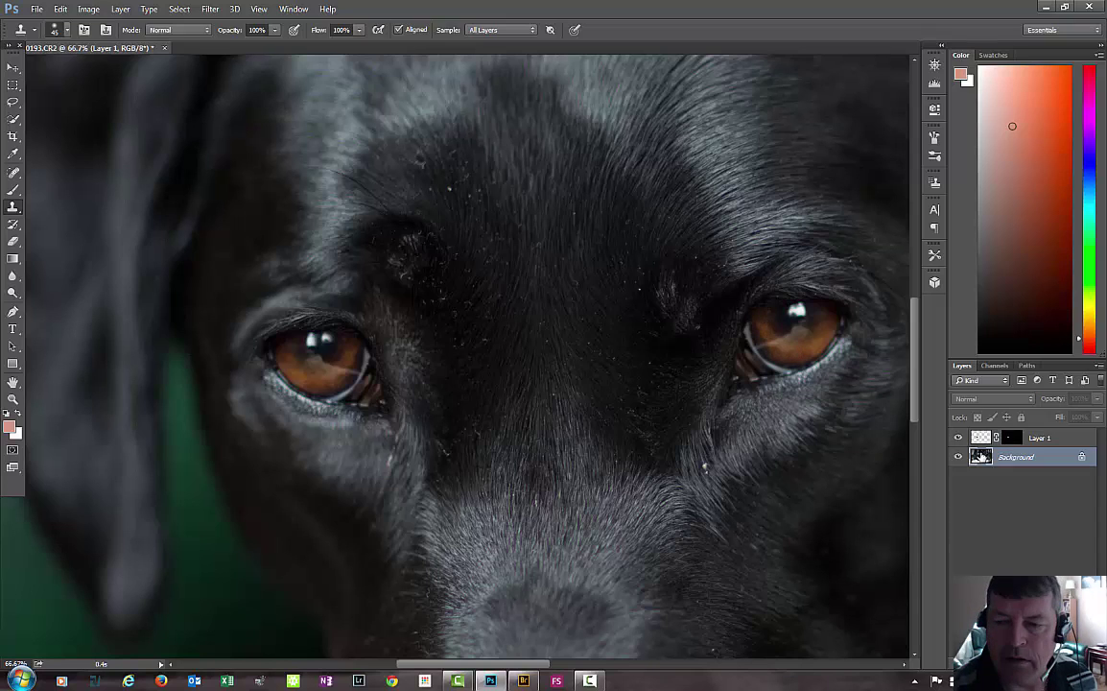
pyautogui.hotkey('ctrl', 'shift', 'n')
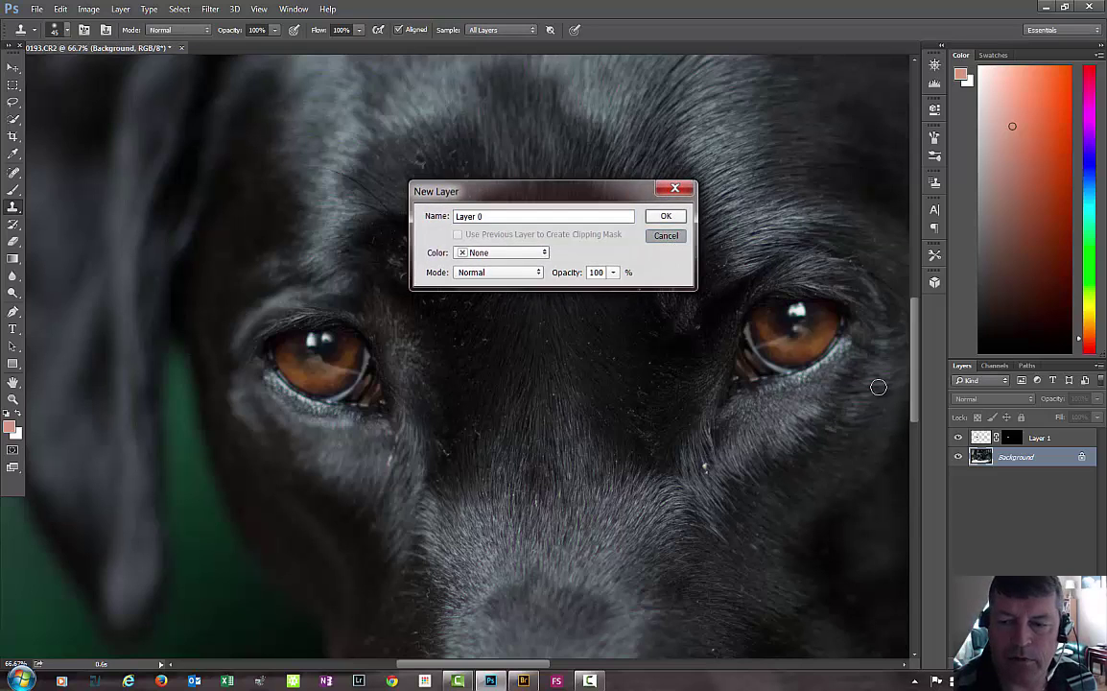
pyautogui.press('Escape')
pyautogui.press('alt')
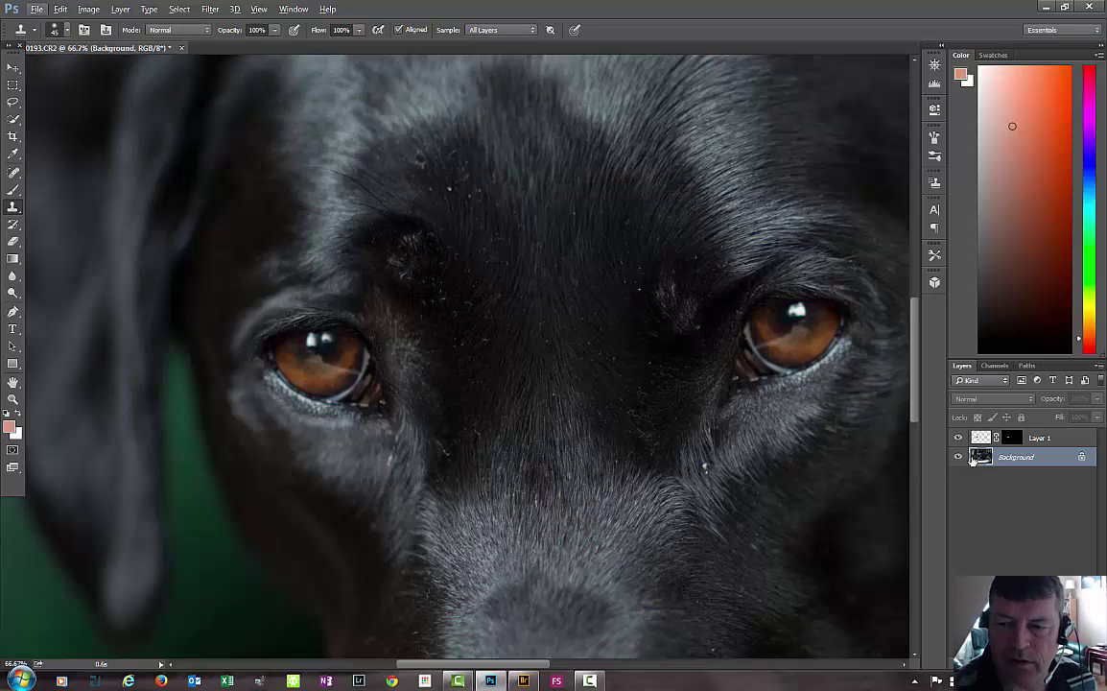
pyautogui.hotkey('alt', ']')
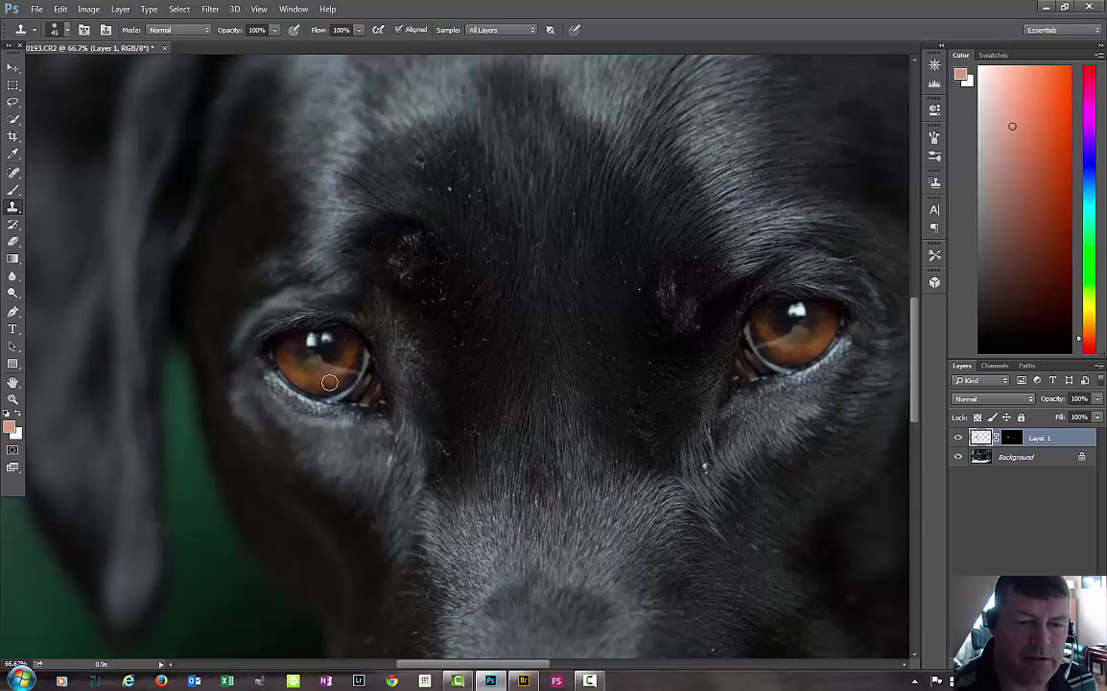
pyautogui.moveTo(329, 383)
pyautogui.mouseDown()
pyautogui.moveTo(296, 343)
pyautogui.moveTo(307, 338)
pyautogui.moveTo(344, 373)
pyautogui.moveTo(339, 386)
pyautogui.mouseUp()
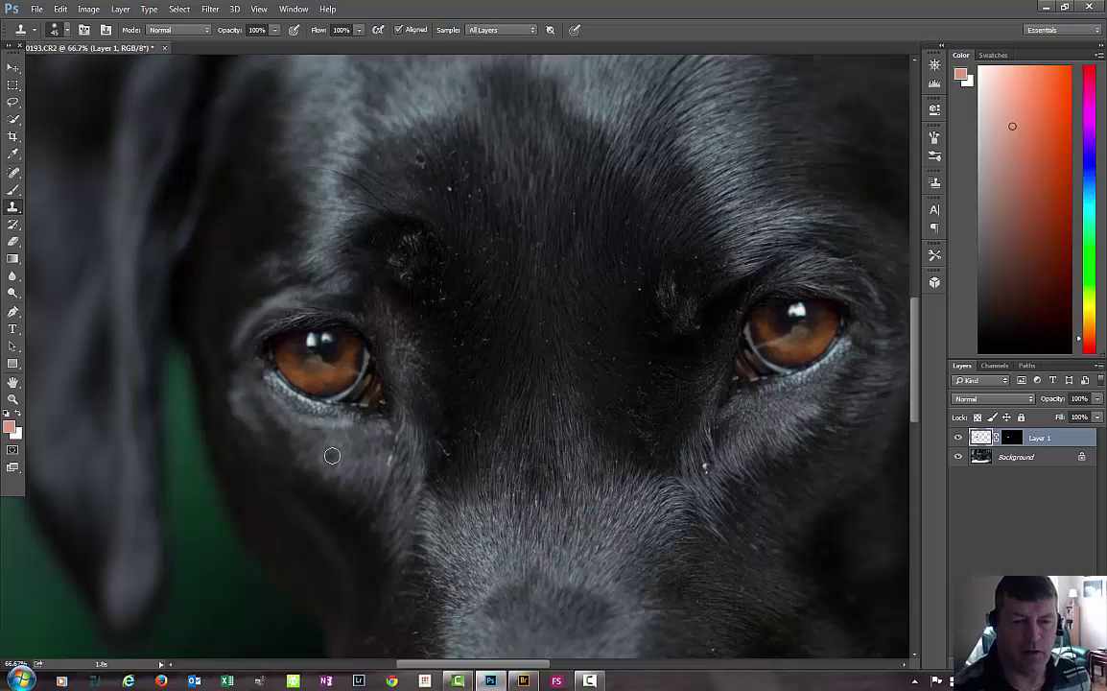
pyautogui.moveTo(304, 339); pyautogui.dragTo(287, 343)
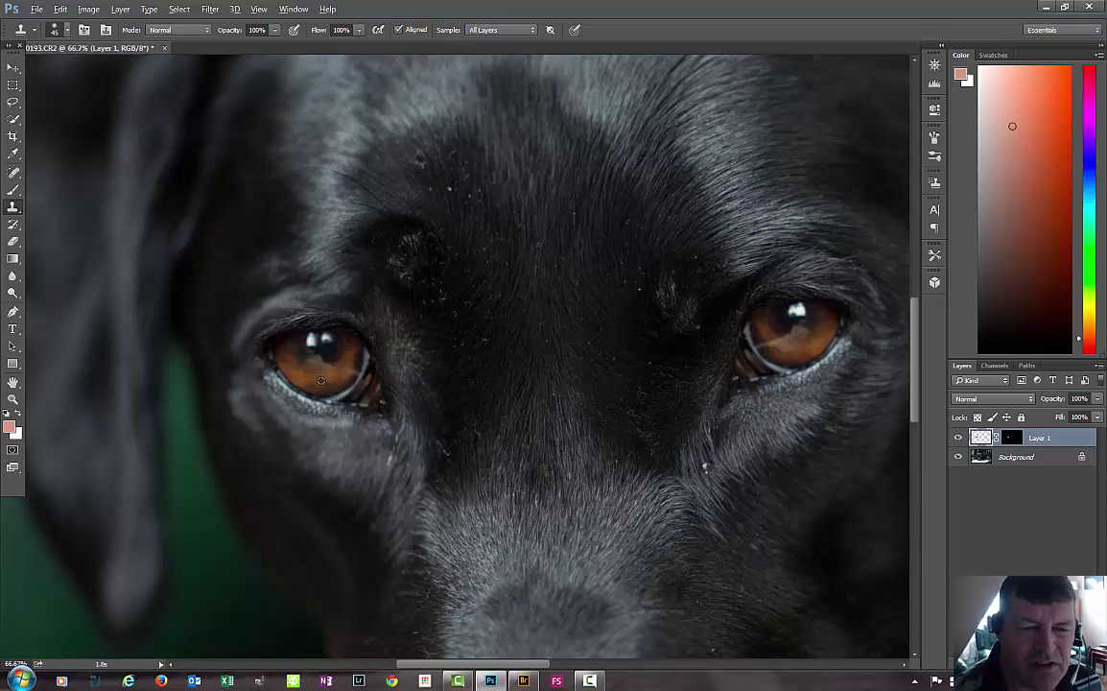
pyautogui.moveTo(320, 380)
pyautogui.mouseDown()
pyautogui.moveTo(313, 334)
pyautogui.moveTo(348, 370)
pyautogui.moveTo(314, 331)
pyautogui.moveTo(290, 382)
pyautogui.mouseUp()
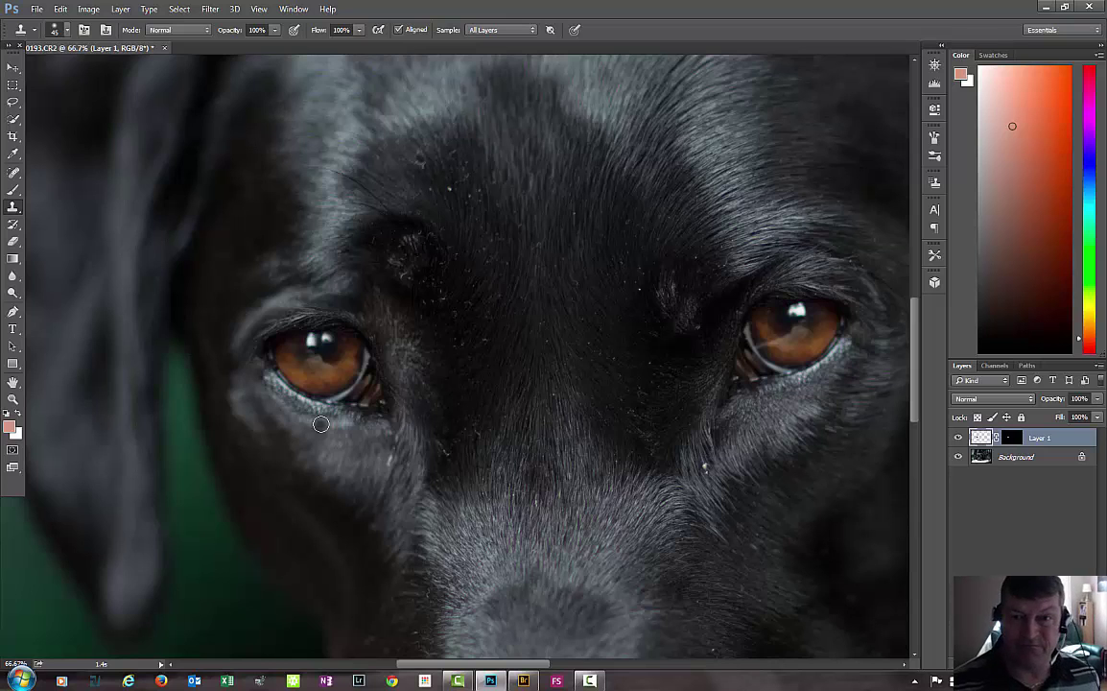
pyautogui.hotkey('ctrl', '0')
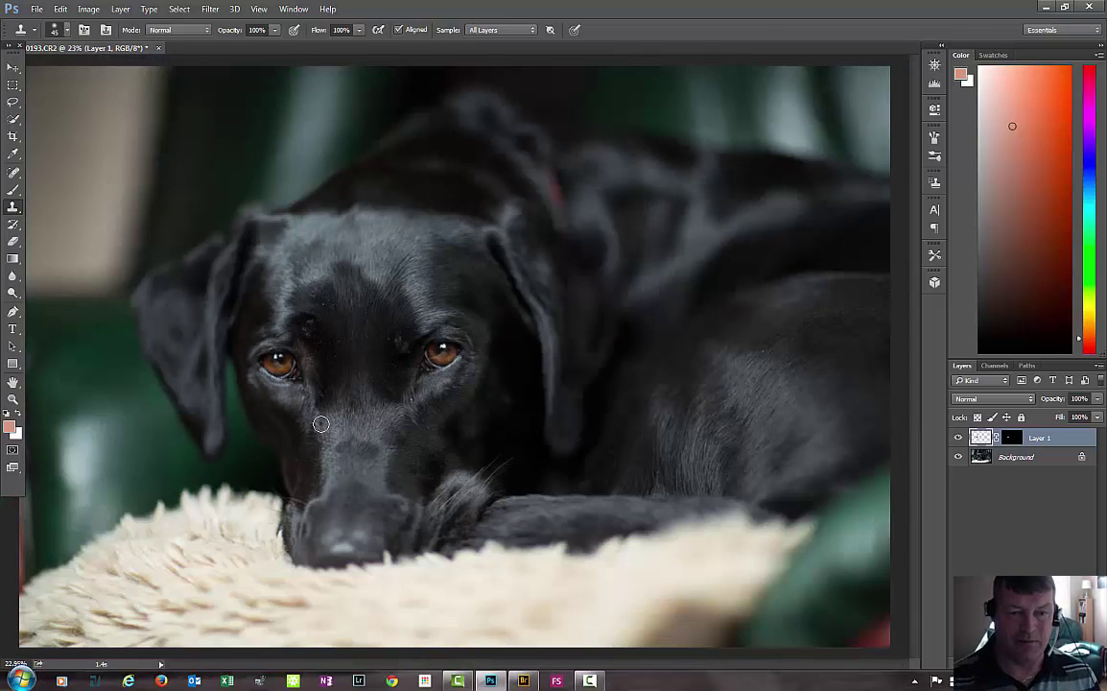
pyautogui.press('[')
pyautogui.press('[')
pyautogui.press('[')
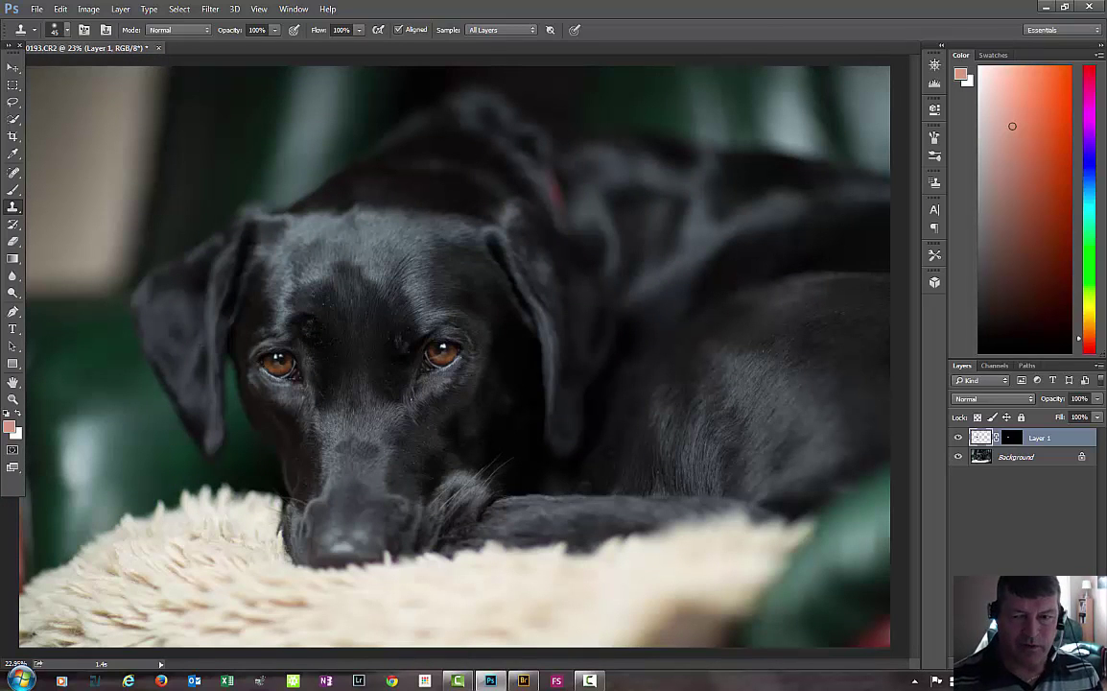
pyautogui.keyDown('alt'); pyautogui.click(960, 457); pyautogui.keyUp('alt')
pyautogui.keyDown('alt'); pyautogui.click(960, 458); pyautogui.keyUp('alt')
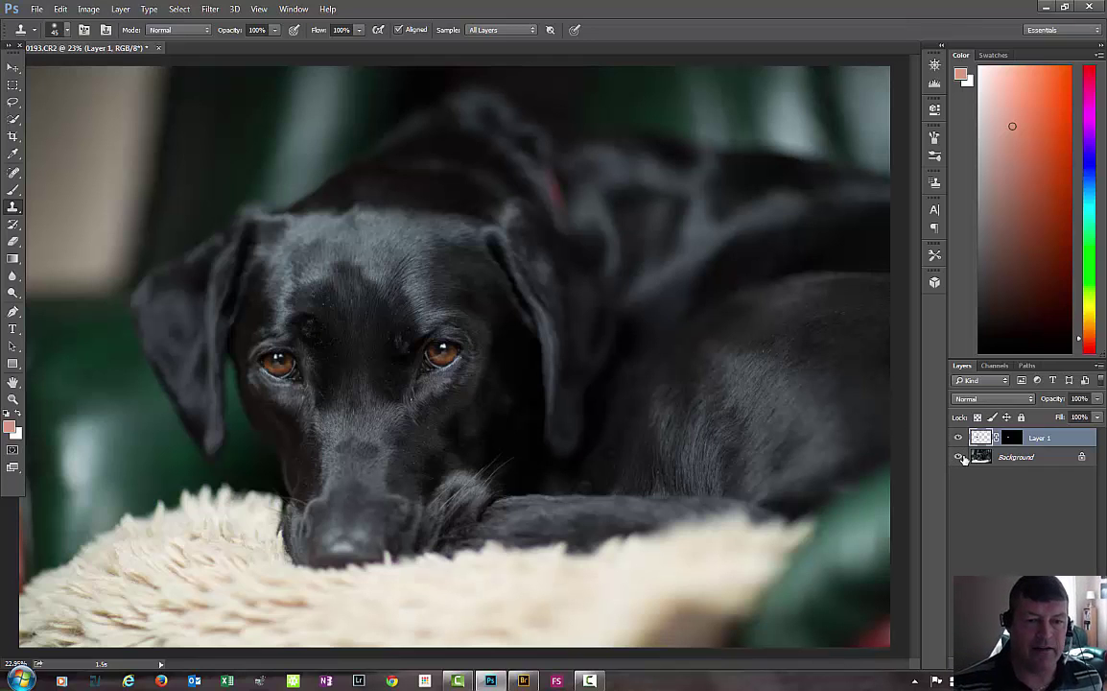
pyautogui.keyDown('alt'); pyautogui.click(961, 458); pyautogui.keyUp('alt')
pyautogui.keyDown('alt'); pyautogui.click(961, 457); pyautogui.keyUp('alt')
pyautogui.keyDown('alt'); pyautogui.click(961, 458); pyautogui.keyUp('alt')
pyautogui.keyDown('alt'); pyautogui.click(961, 457); pyautogui.keyUp('alt')
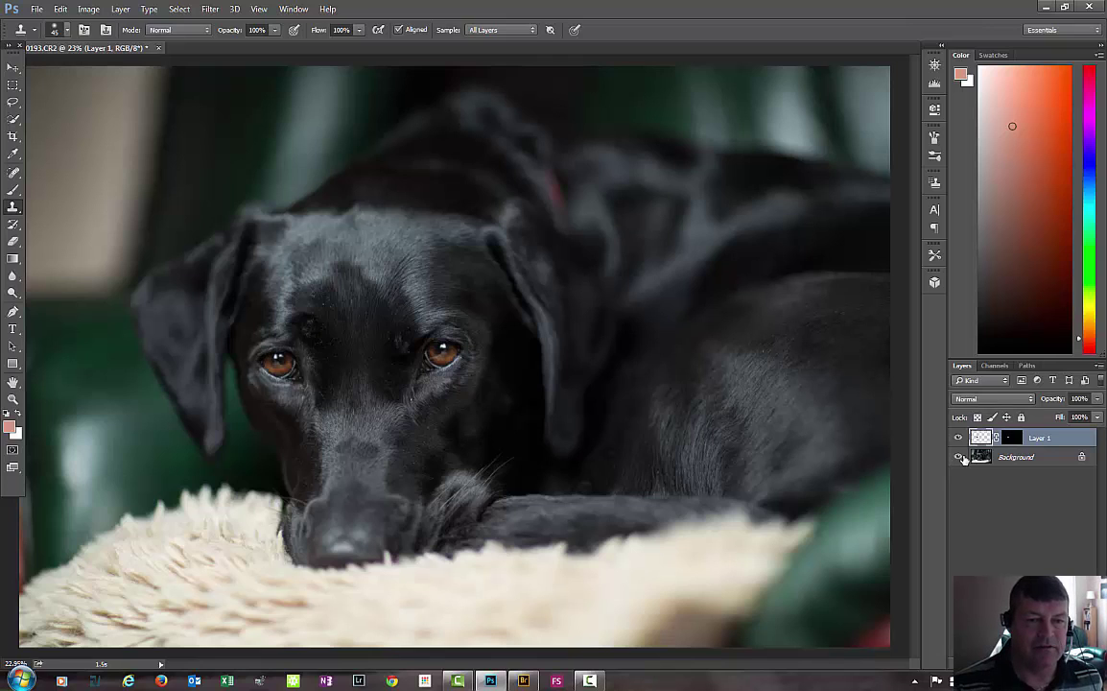
pyautogui.keyDown('alt'); pyautogui.click(961, 458); pyautogui.keyUp('alt')
pyautogui.keyDown('alt'); pyautogui.click(961, 457); pyautogui.keyUp('alt')
pyautogui.keyDown('alt'); pyautogui.click(961, 458); pyautogui.keyUp('alt')
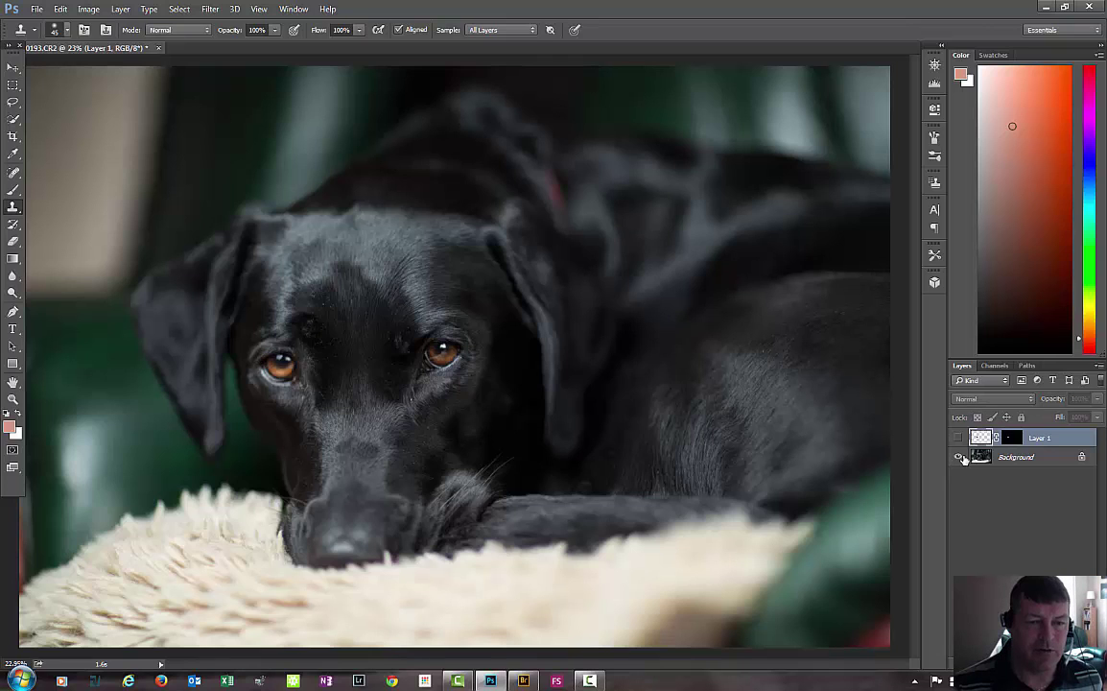
pyautogui.keyDown('alt'); pyautogui.click(961, 458); pyautogui.keyUp('alt')
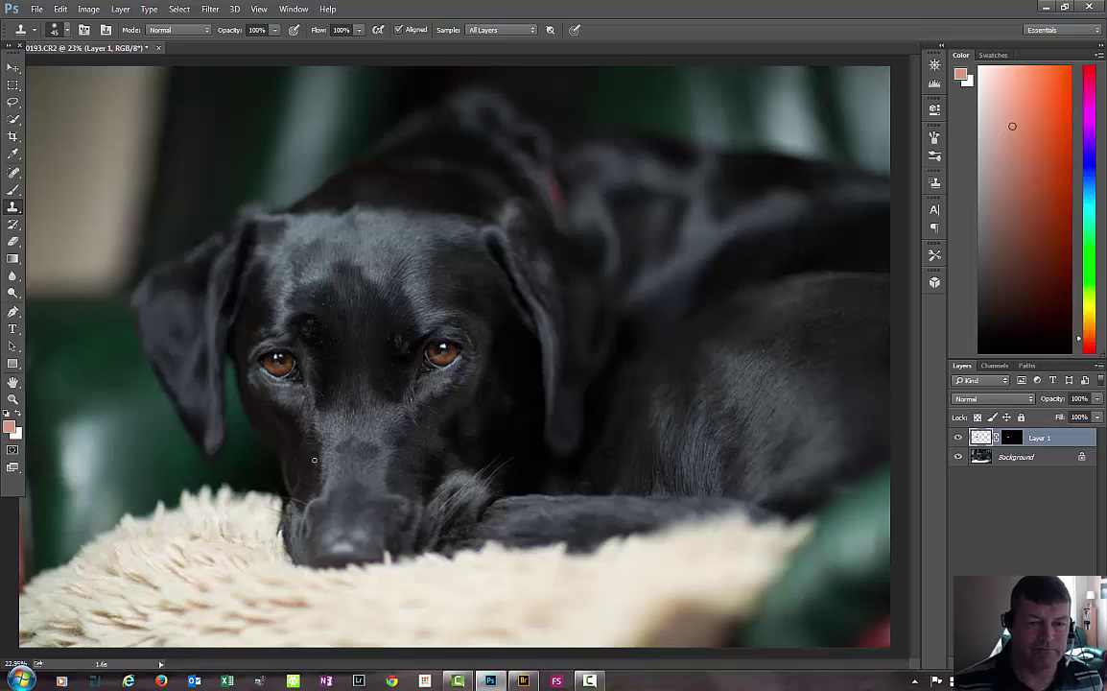